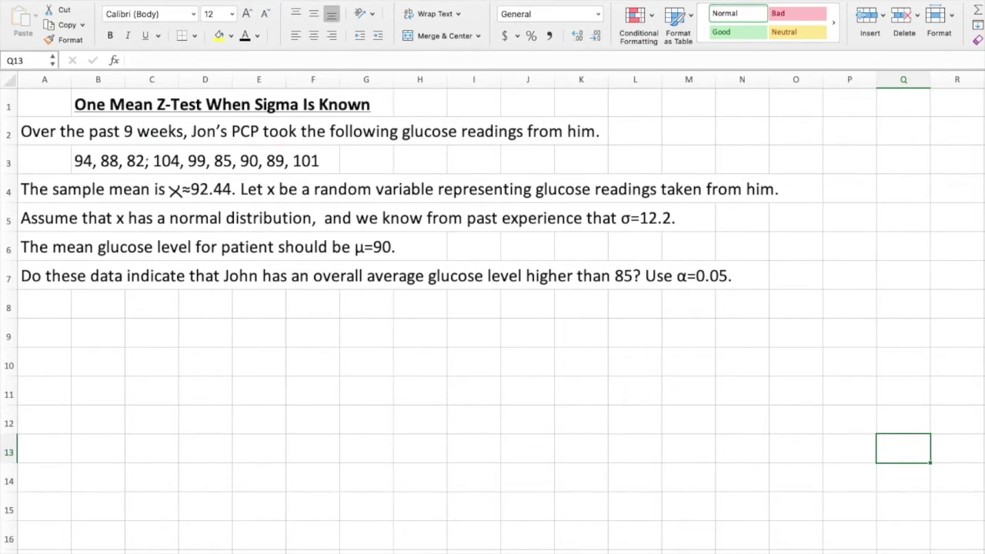
# Mark the key givens in red ink: the sample mean 92.44, normal distribution, σ=12.2, μ=90, α=0.05 and "higher than"
pyautogui.moveTo(169, 177)
pyautogui.mouseDown()
pyautogui.moveTo(163, 183)
pyautogui.moveTo(182, 203)
pyautogui.moveTo(241, 198)
pyautogui.moveTo(226, 177)
pyautogui.moveTo(169, 176)
pyautogui.mouseUp()
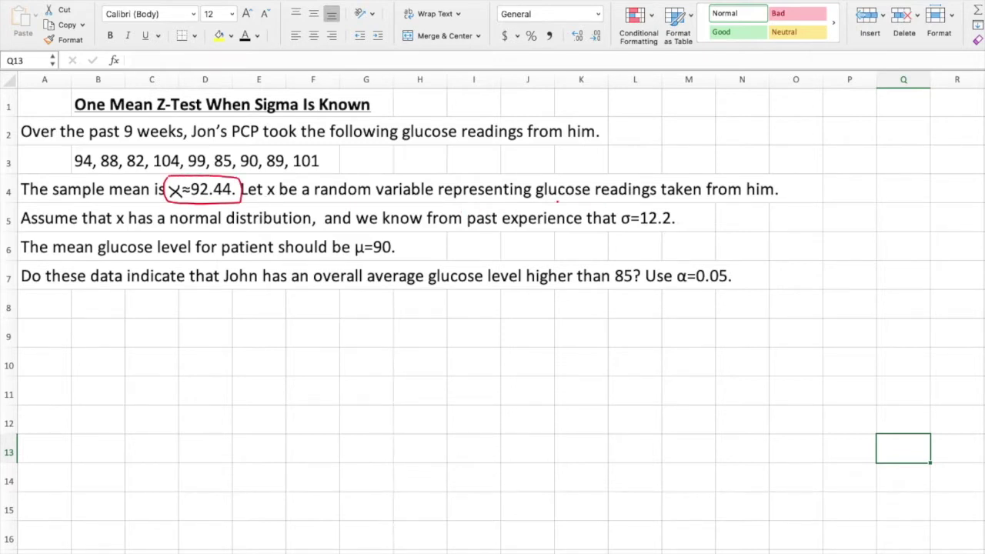
pyautogui.moveTo(116, 228); pyautogui.dragTo(314, 232)
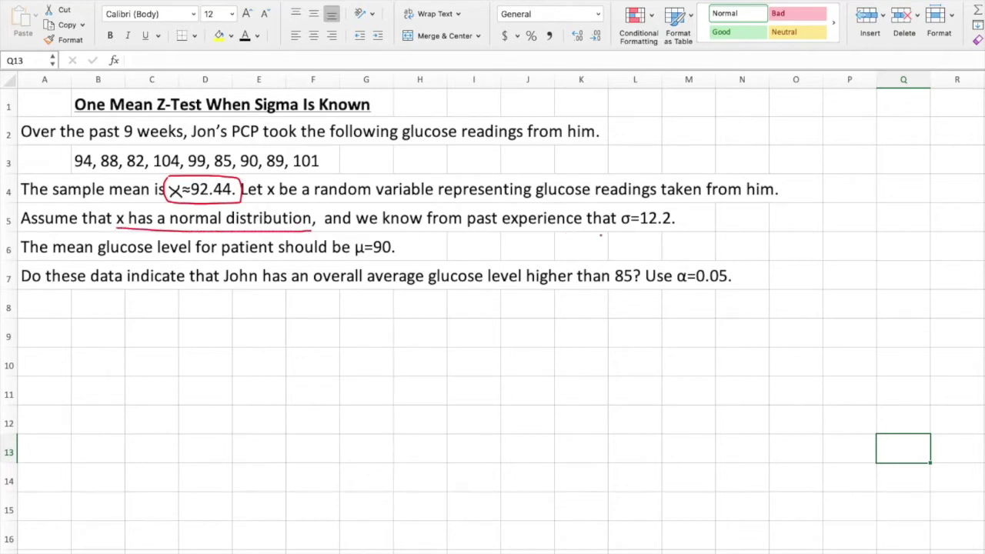
pyautogui.moveTo(621, 227); pyautogui.dragTo(675, 228)
pyautogui.moveTo(356, 259); pyautogui.dragTo(391, 259)
pyautogui.moveTo(679, 287)
pyautogui.mouseDown()
pyautogui.moveTo(733, 288)
pyautogui.moveTo(733, 274)
pyautogui.moveTo(675, 269)
pyautogui.moveTo(677, 289)
pyautogui.mouseUp()
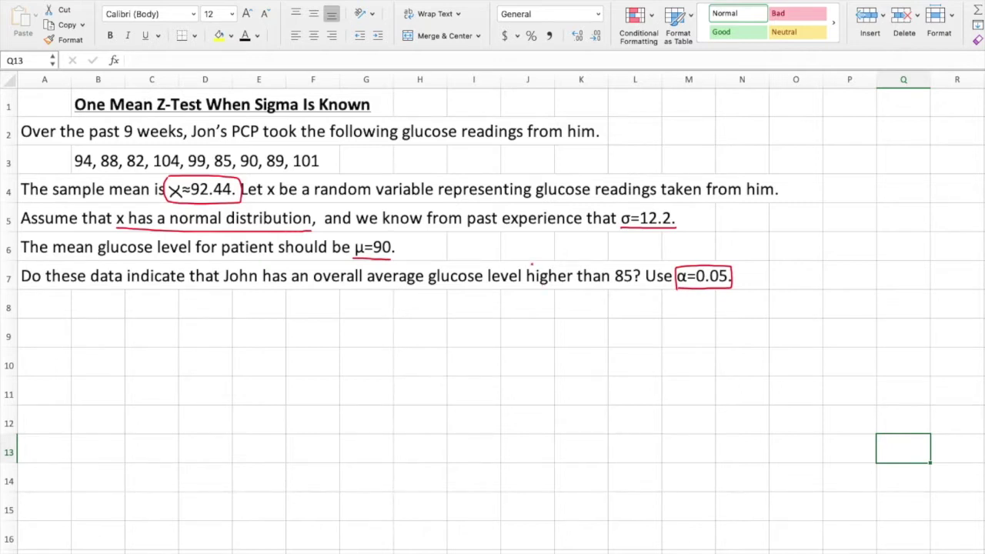
pyautogui.moveTo(528, 286); pyautogui.dragTo(608, 285)
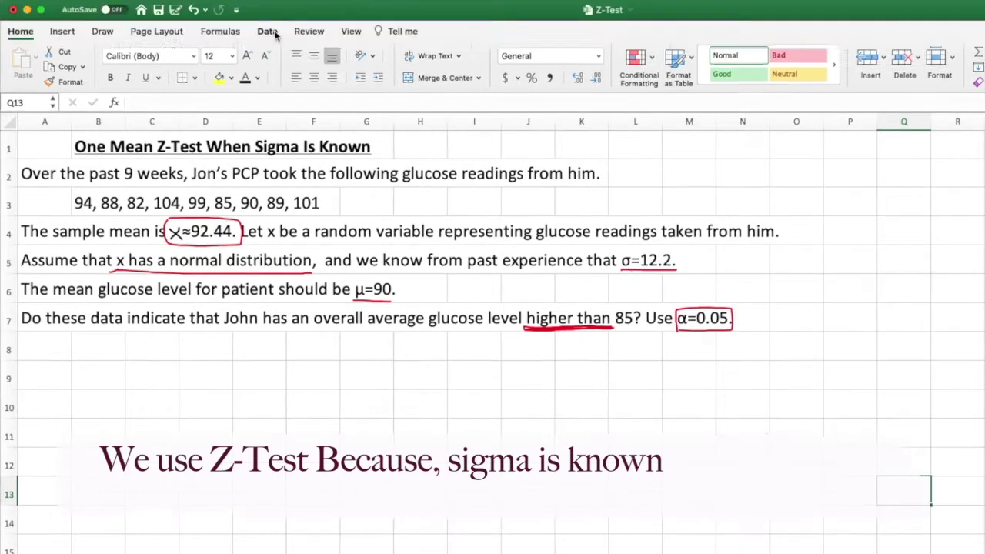
# Look through the Data Analysis tools for a suitable z-test, then close the list without running one
pyautogui.click(268, 31)
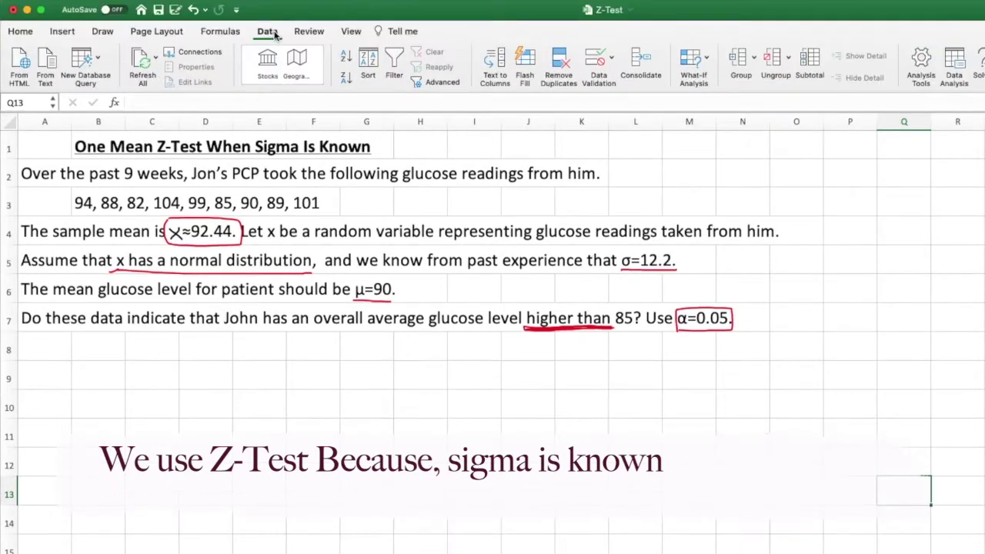
pyautogui.click(956, 67)
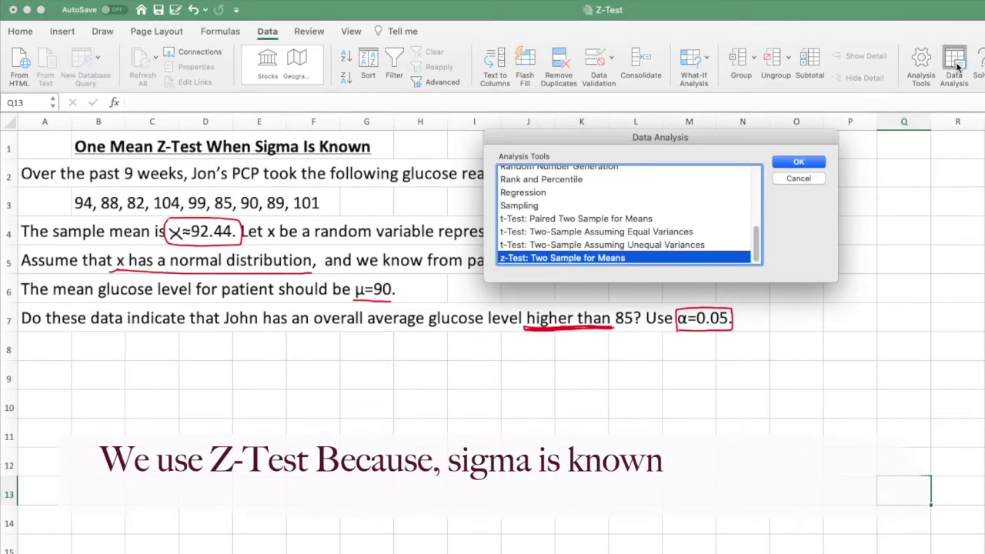
pyautogui.scroll(5, 550, 200)
pyautogui.scroll(-5, 550, 200)
pyautogui.moveTo(561, 143); pyautogui.dragTo(573, 339)
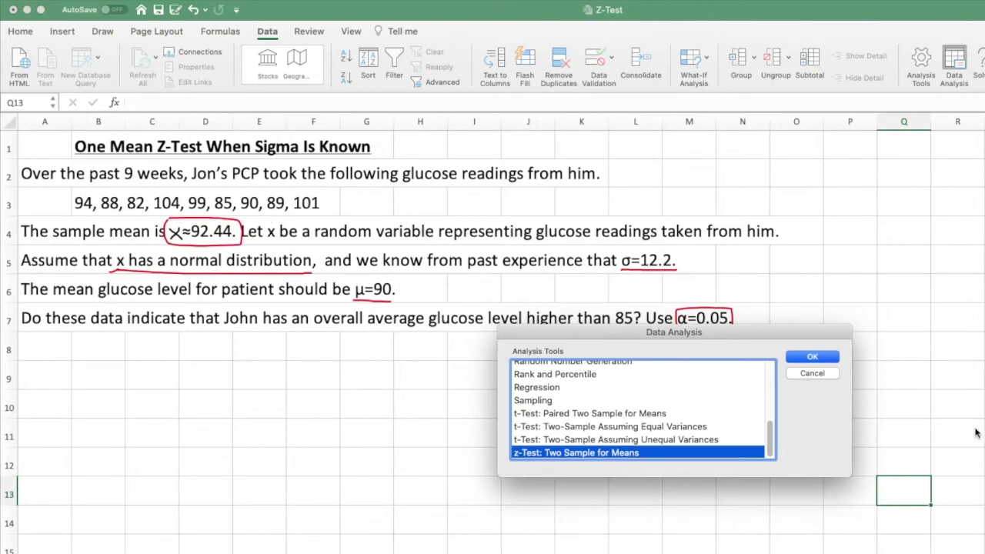
pyautogui.click(813, 373)
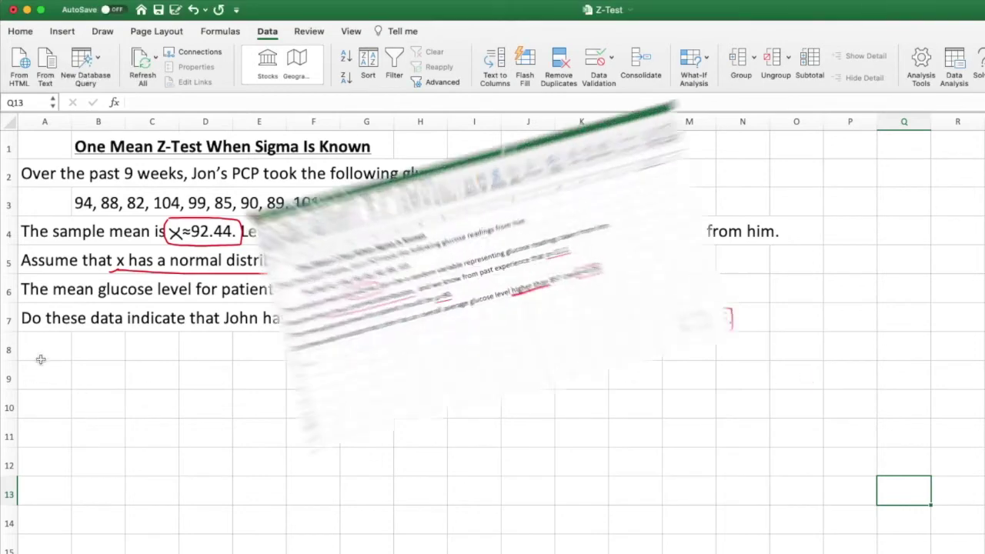
# Enter the header X in A8 and the glucose readings 94, 88, 82 and 104 in the cells below it
pyautogui.click(43, 353)
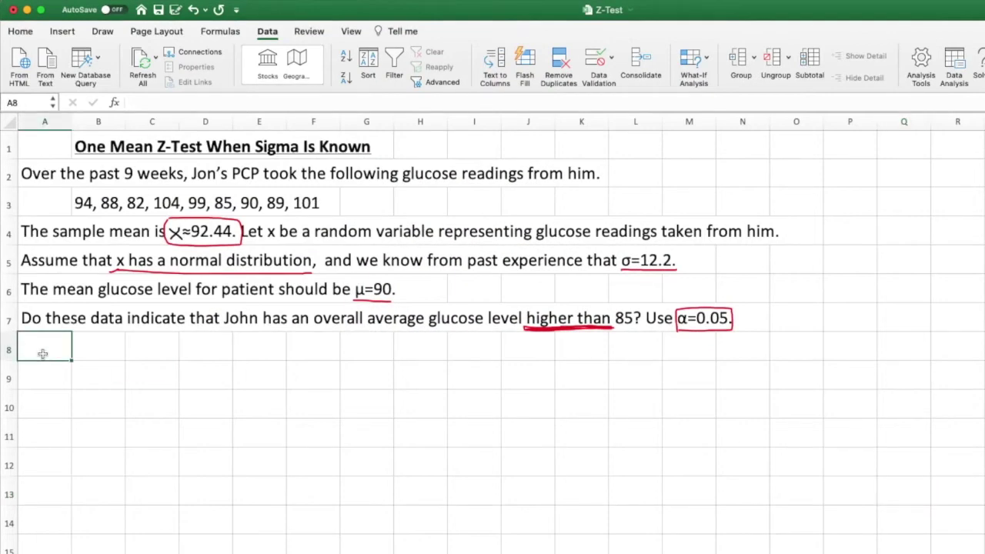
pyautogui.write('X')
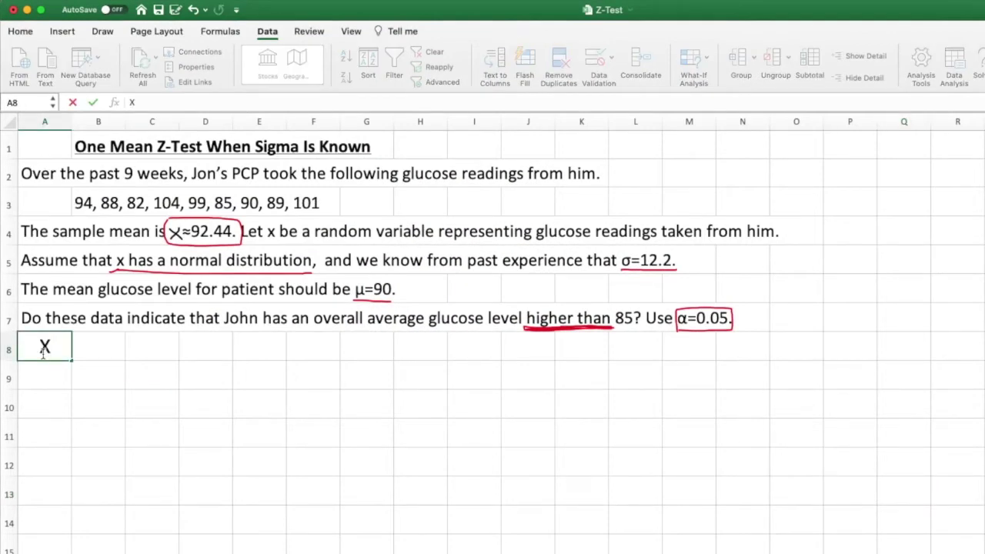
pyautogui.press('Return')
pyautogui.write('94')
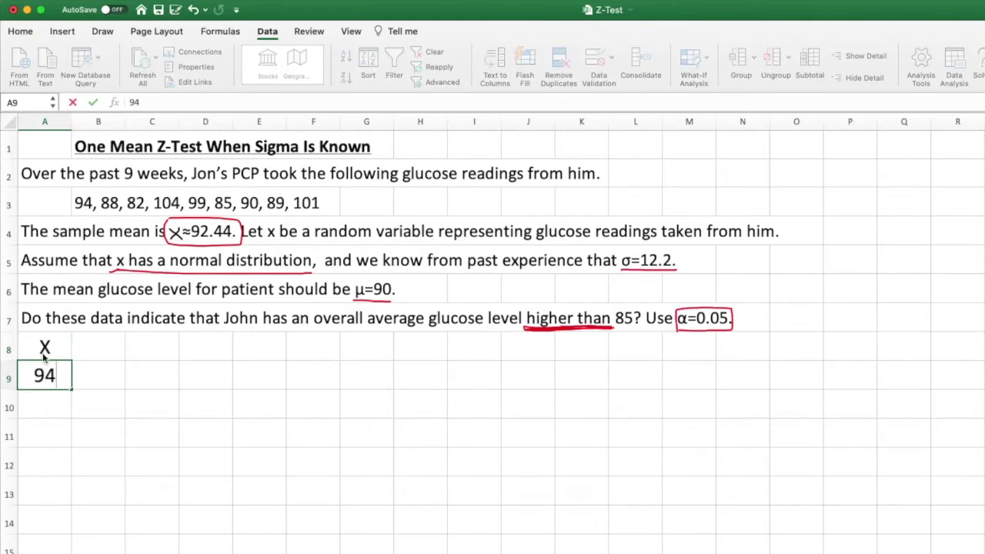
pyautogui.press('Return')
pyautogui.write('88')
pyautogui.press('Return')
pyautogui.write('82')
pyautogui.press('Return')
pyautogui.write('104')
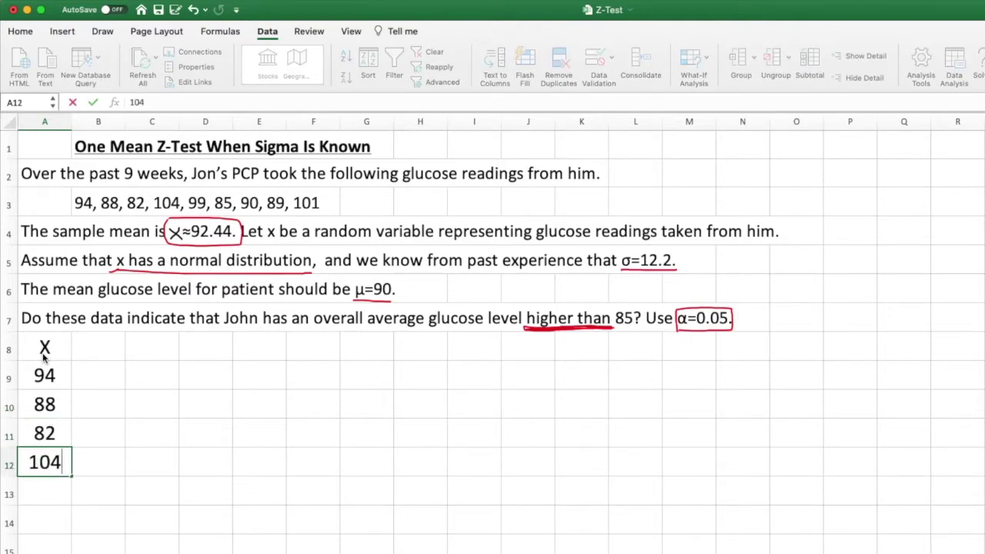
pyautogui.press('Return')
# Continue the X column from A13 with the readings 99, 85, 90, 89 and 101
pyautogui.write('99')
pyautogui.press('Return')
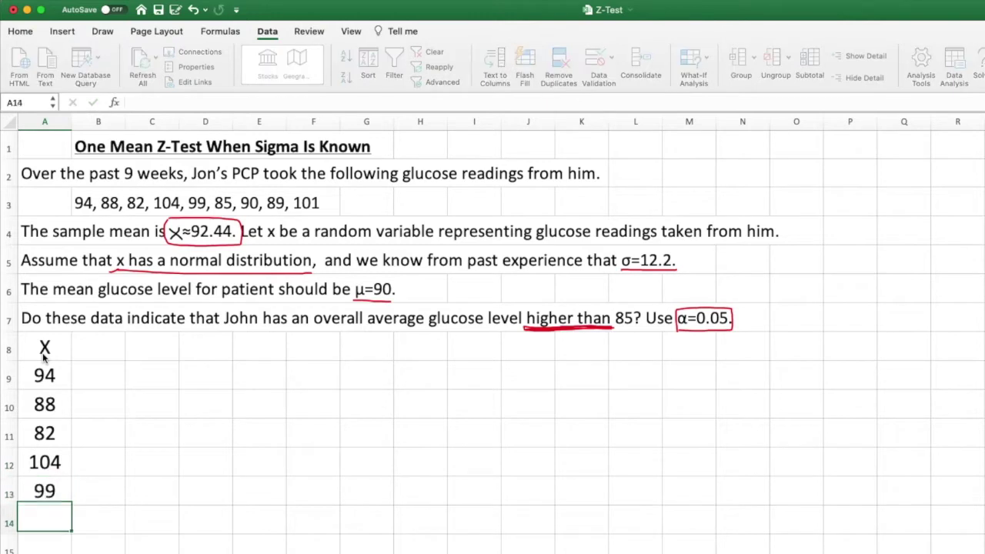
pyautogui.write('85')
pyautogui.press('Return')
pyautogui.write('90')
pyautogui.press('Return')
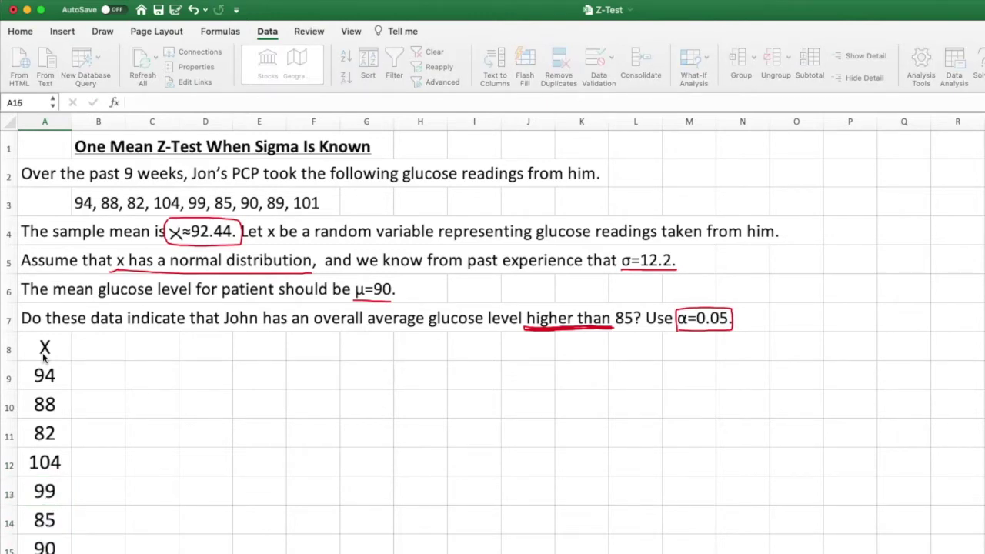
pyautogui.write('89')
pyautogui.press('Return')
pyautogui.write('101')
pyautogui.press('Return')
# Enter the header Y in B8 and the value 0 in B9
pyautogui.scroll(2, 92, 352)
pyautogui.click(93, 351)
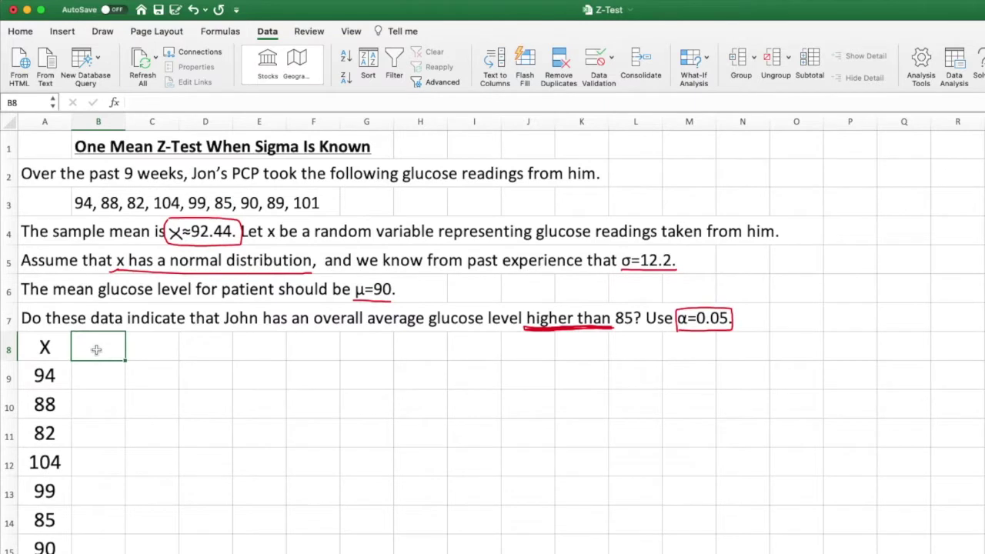
pyautogui.write('Y')
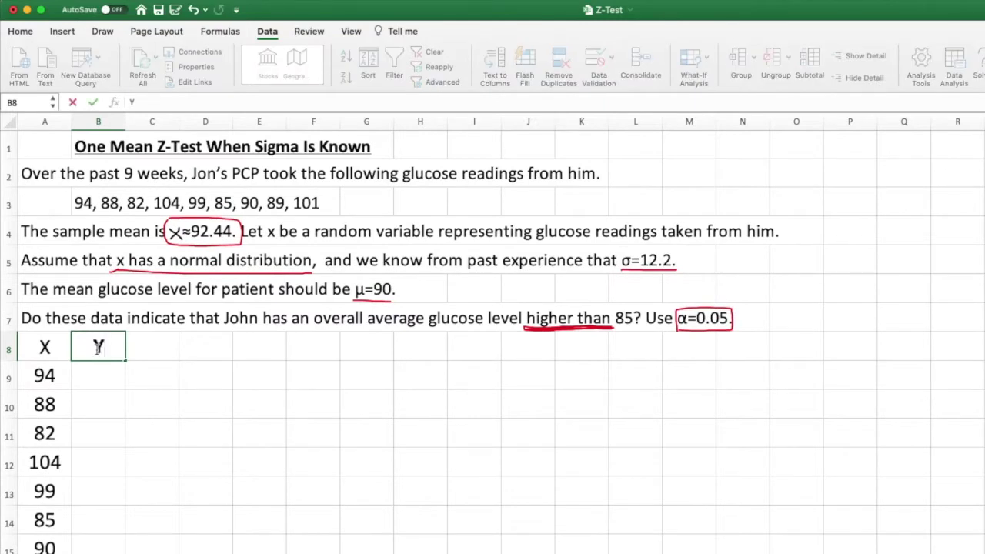
pyautogui.press('Return')
pyautogui.write('0')
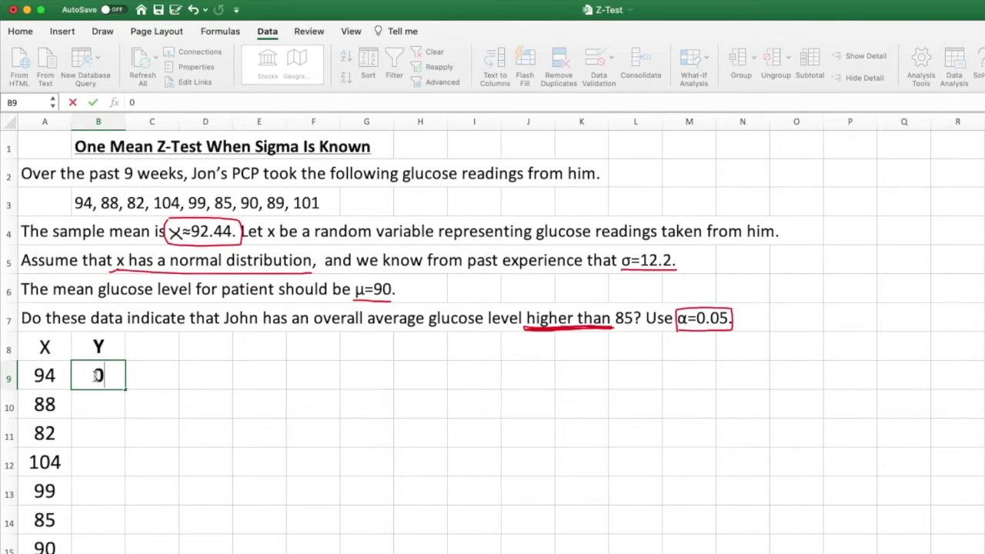
pyautogui.click(98, 399)
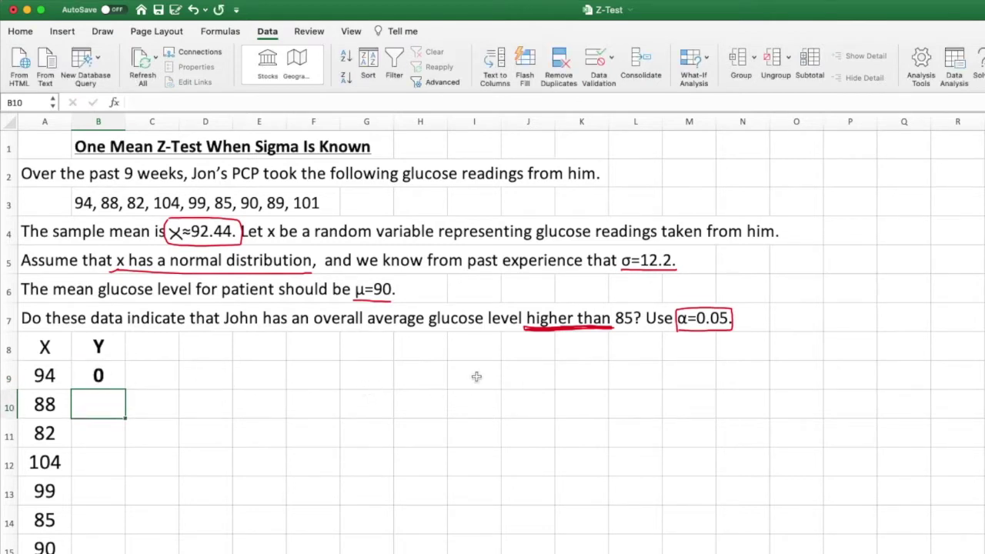
# Open the z-Test: Two Sample for Means analysis and move its dialog clear of the problem text
pyautogui.click(961, 60)
pyautogui.moveTo(645, 144); pyautogui.dragTo(537, 356)
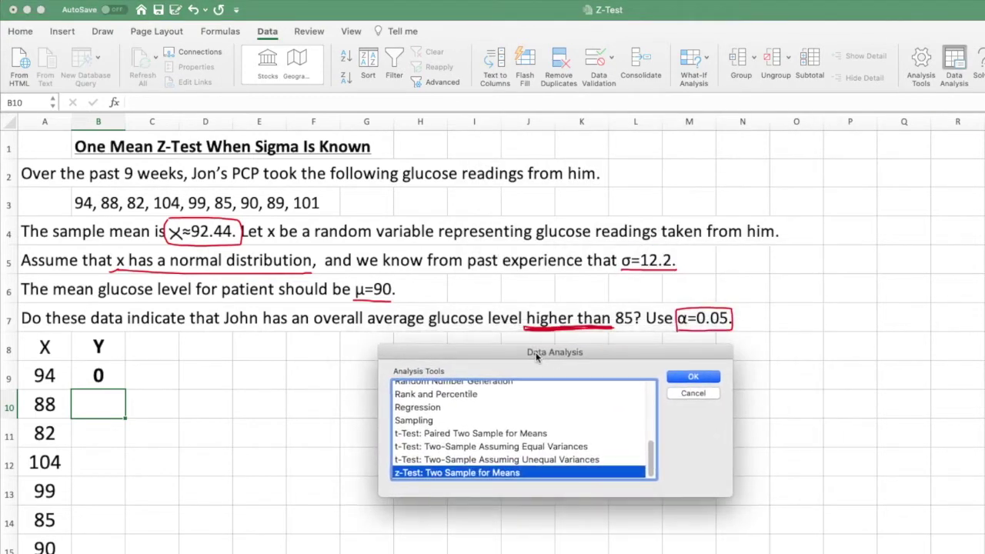
pyautogui.click(683, 380)
pyautogui.moveTo(692, 111); pyautogui.dragTo(371, 342)
pyautogui.moveTo(371, 341); pyautogui.dragTo(368, 341)
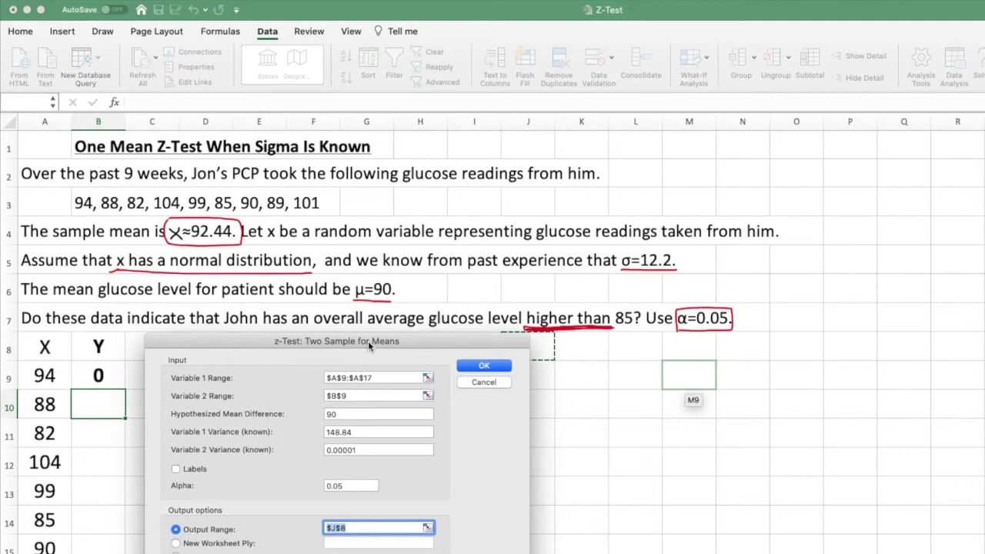
# Use A9:A17 as the Variable 1 range and B9 as the Variable 2 range
pyautogui.click(380, 378)
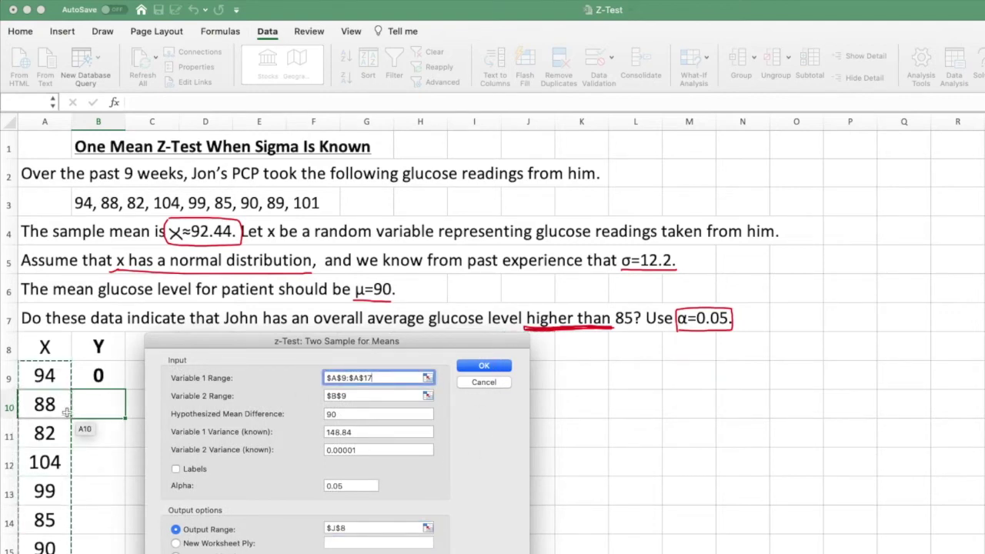
pyautogui.scroll(-1, 82, 401)
pyautogui.moveTo(371, 378); pyautogui.dragTo(324, 378)
pyautogui.click(56, 352)
pyautogui.moveTo(56, 351); pyautogui.dragTo(71, 548)
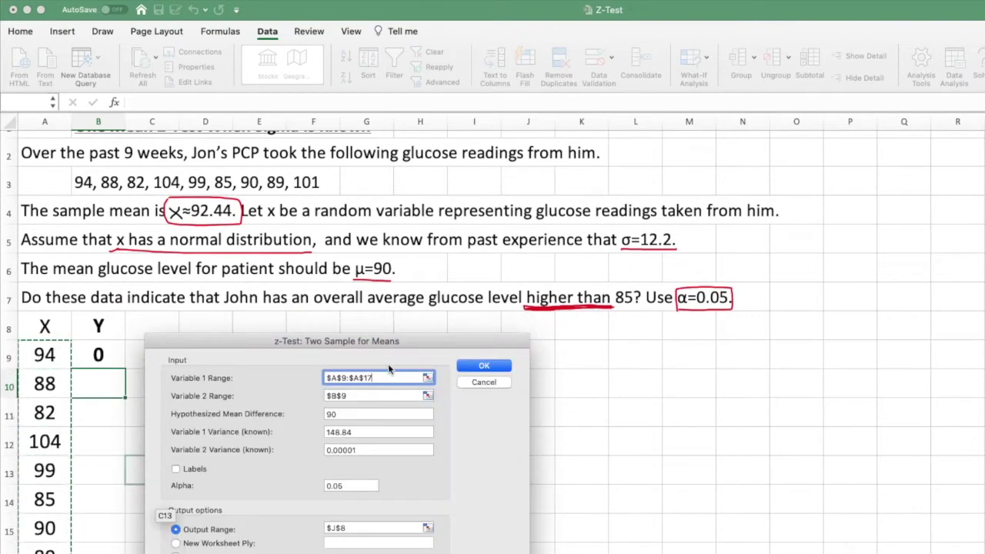
pyautogui.click(351, 394)
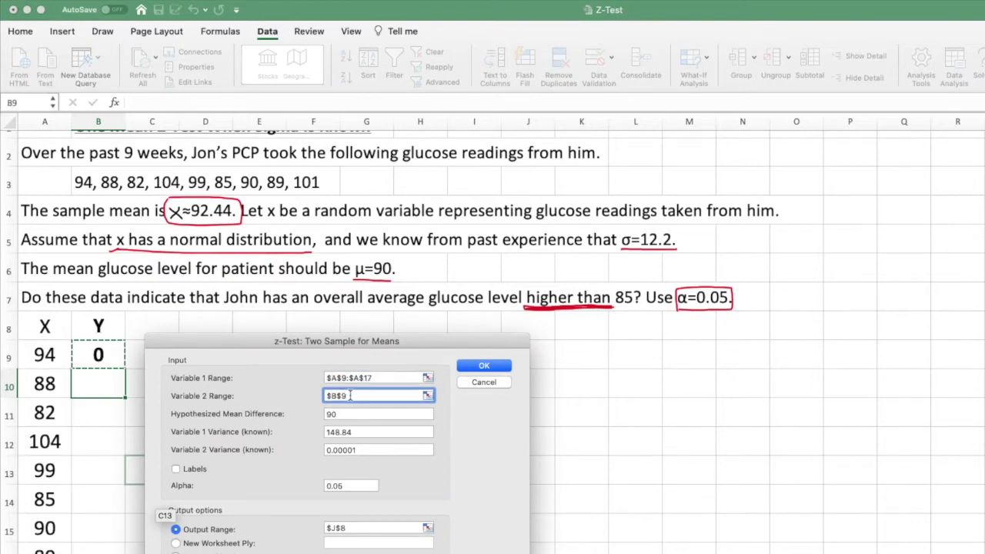
pyautogui.moveTo(98, 355); pyautogui.dragTo(98, 355)
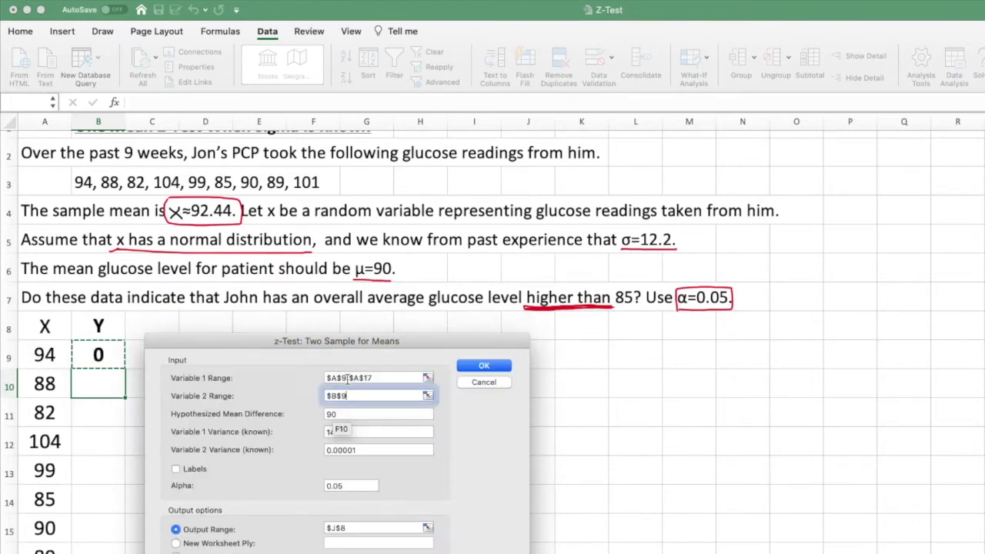
# Set the hypothesized mean difference to 90 and the known variance of Variable 1 to 148.84
pyautogui.click(318, 414)
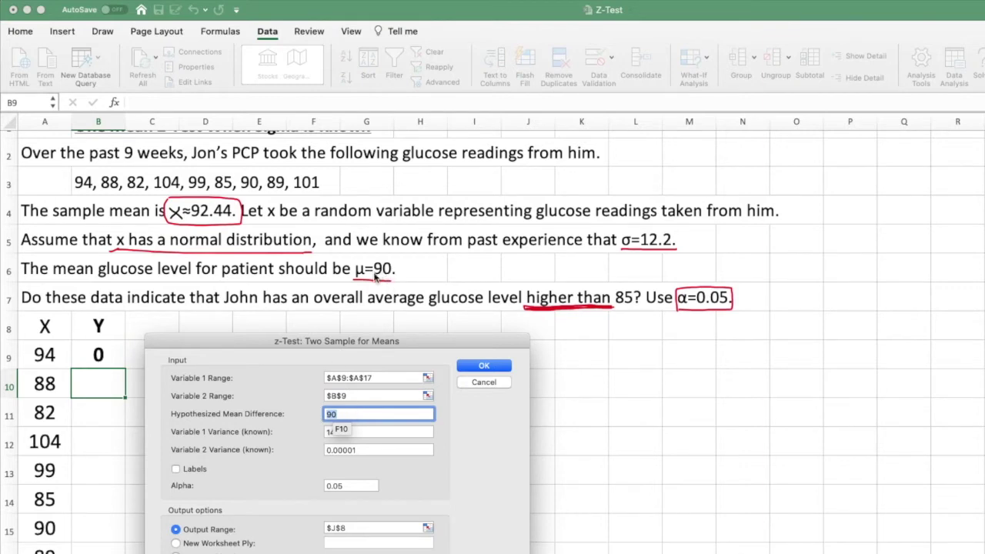
pyautogui.press('BackSpace')
pyautogui.write('90')
pyautogui.press('Tab')
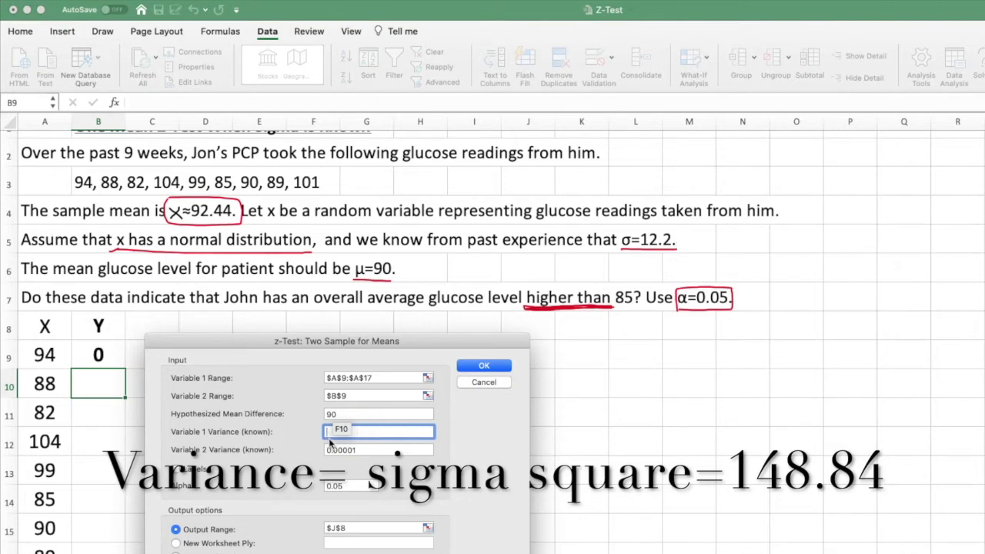
pyautogui.write('148.84')
pyautogui.press('Tab')
# Set the known variance of Variable 2 to 0.00001
pyautogui.moveTo(424, 347); pyautogui.dragTo(490, 338)
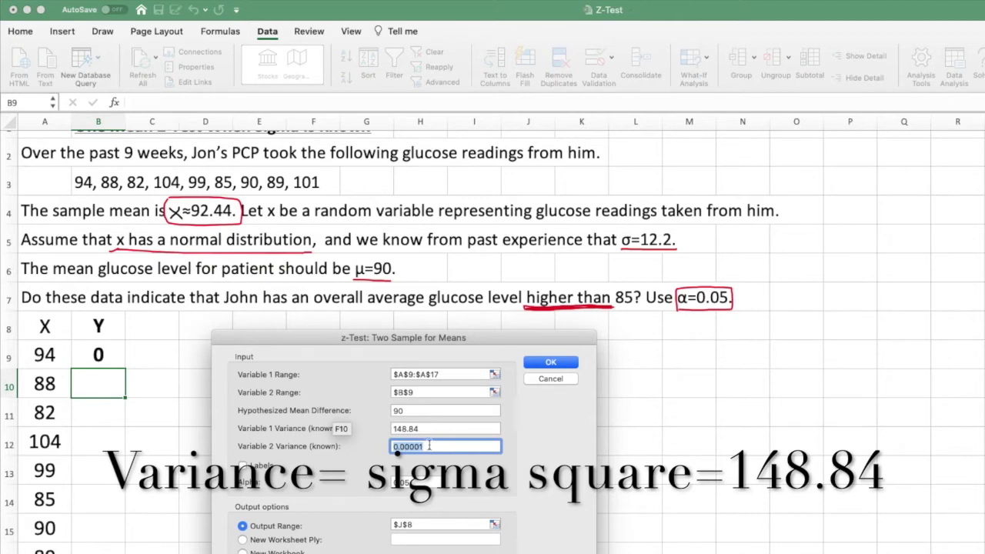
pyautogui.press('BackSpace')
pyautogui.write('0')
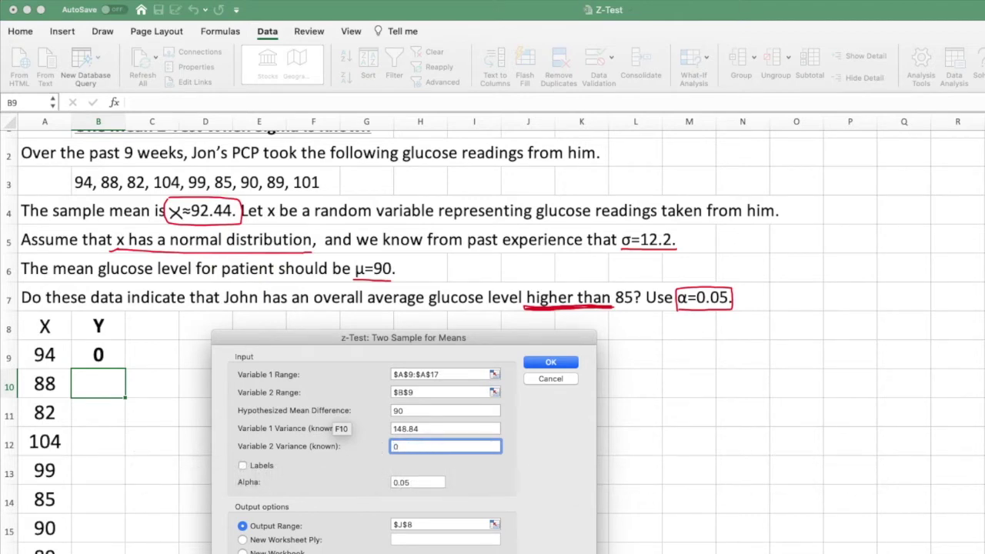
pyautogui.write('.00001')
# Set the output range to M8 and run the z-test
pyautogui.click(413, 525)
pyautogui.moveTo(413, 525); pyautogui.dragTo(393, 525)
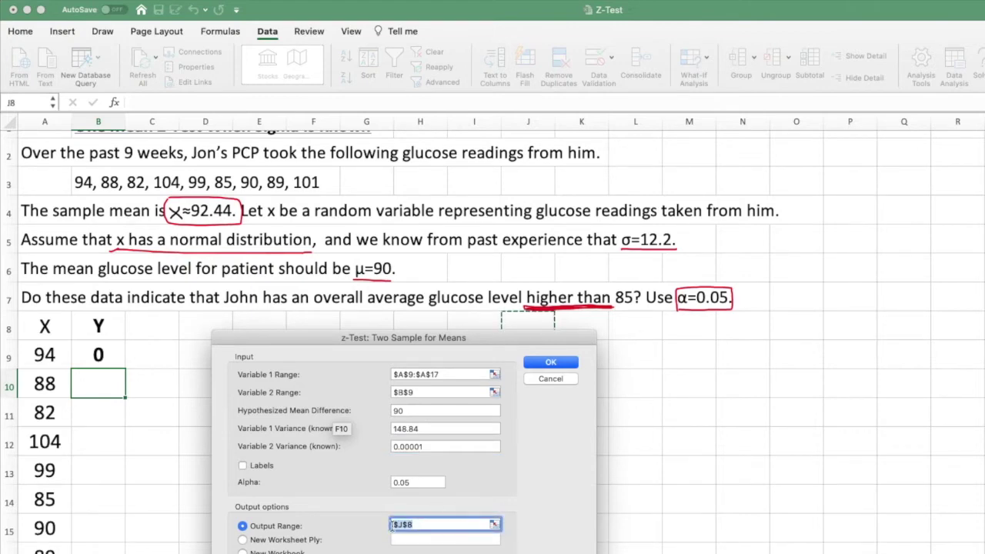
pyautogui.click(677, 339)
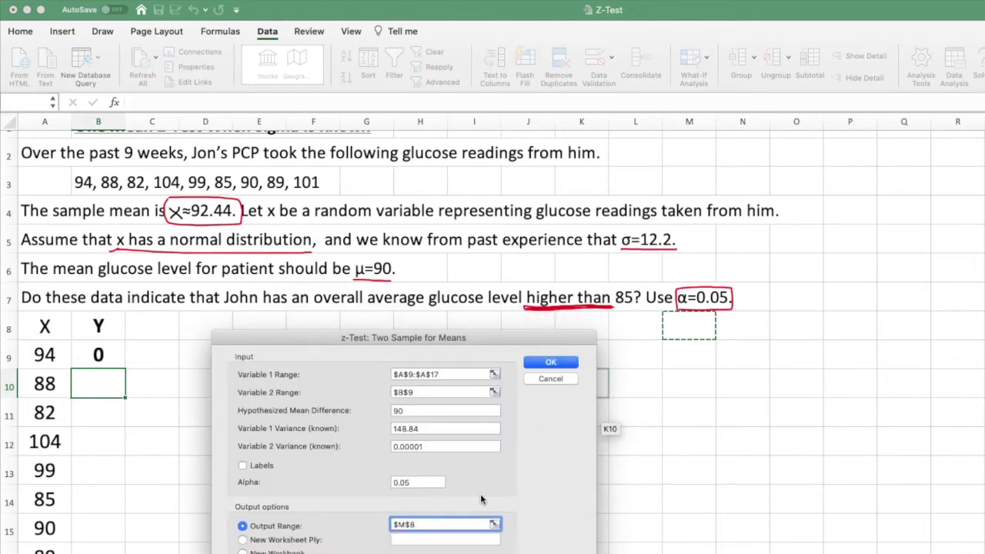
pyautogui.click(548, 362)
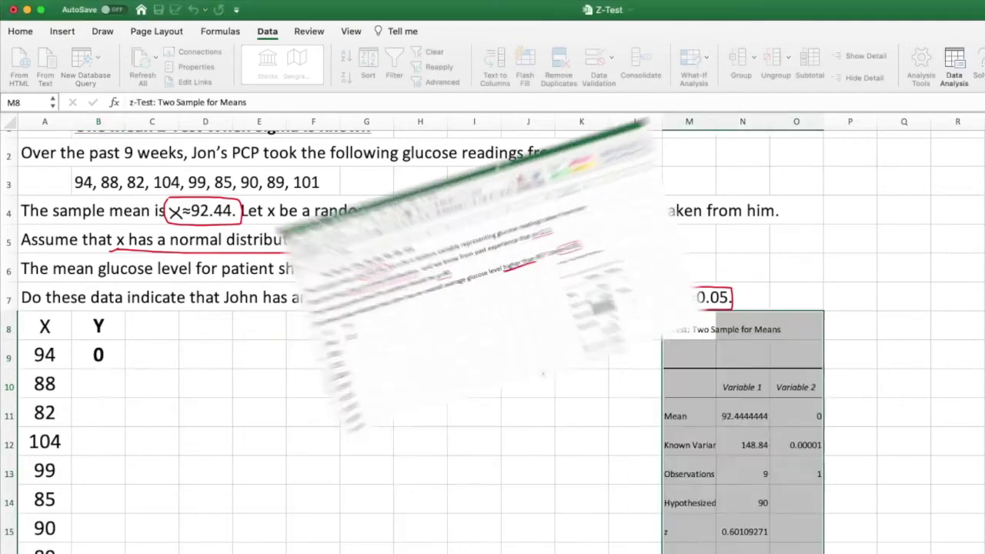
# Format the z statistic in N15 to two decimal places
pyautogui.click(749, 496)
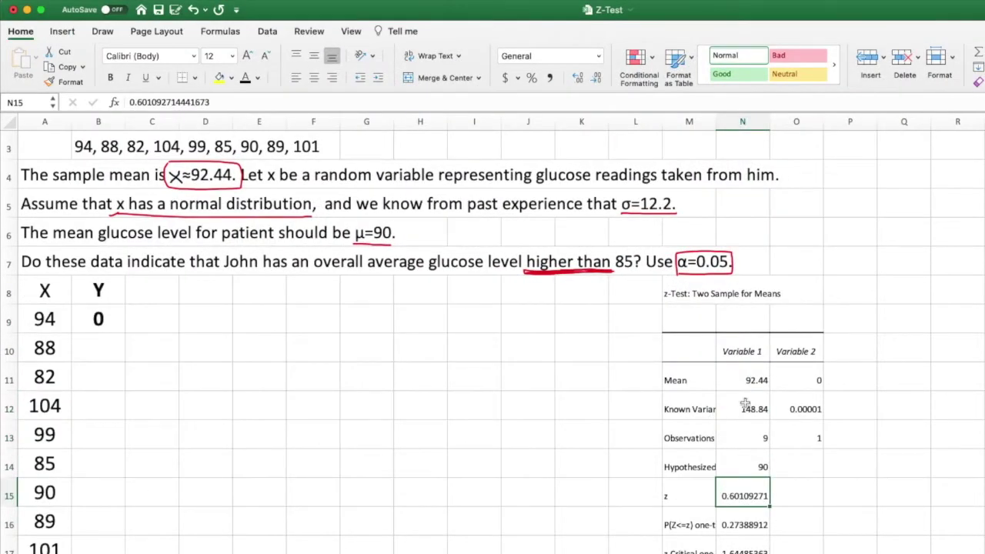
pyautogui.click(598, 80)
pyautogui.click(598, 80)
pyautogui.click(597, 80)
pyautogui.click(597, 80)
pyautogui.click(598, 79)
pyautogui.click(597, 79)
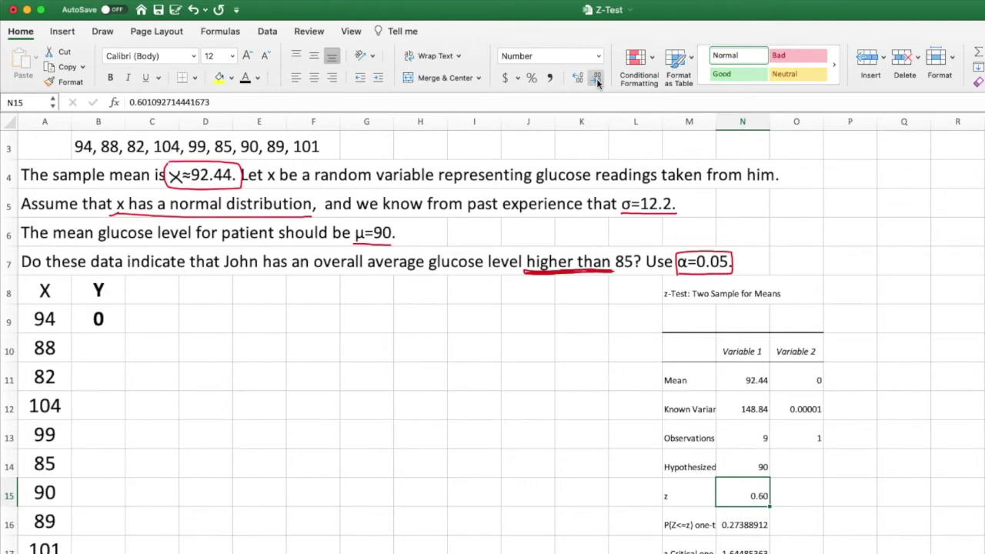
# Format the four probability and critical values starting at N16 to three decimal places
pyautogui.moveTo(741, 527); pyautogui.dragTo(743, 548)
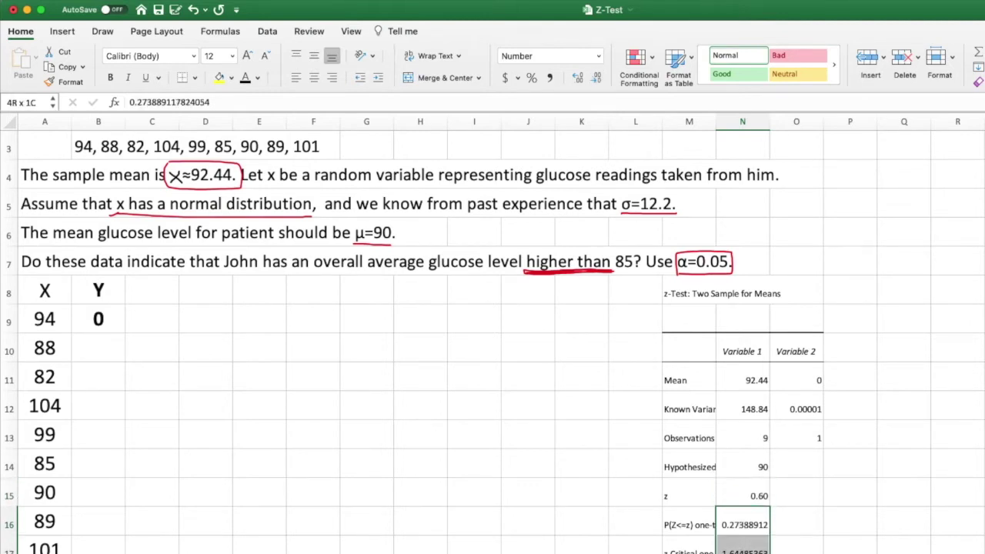
pyautogui.click(598, 80)
pyautogui.click(597, 80)
pyautogui.click(598, 79)
pyautogui.click(597, 80)
pyautogui.click(597, 80)
# Draw a red arrow from the z label to its value in the results table
pyautogui.moveTo(678, 496); pyautogui.dragTo(739, 500)
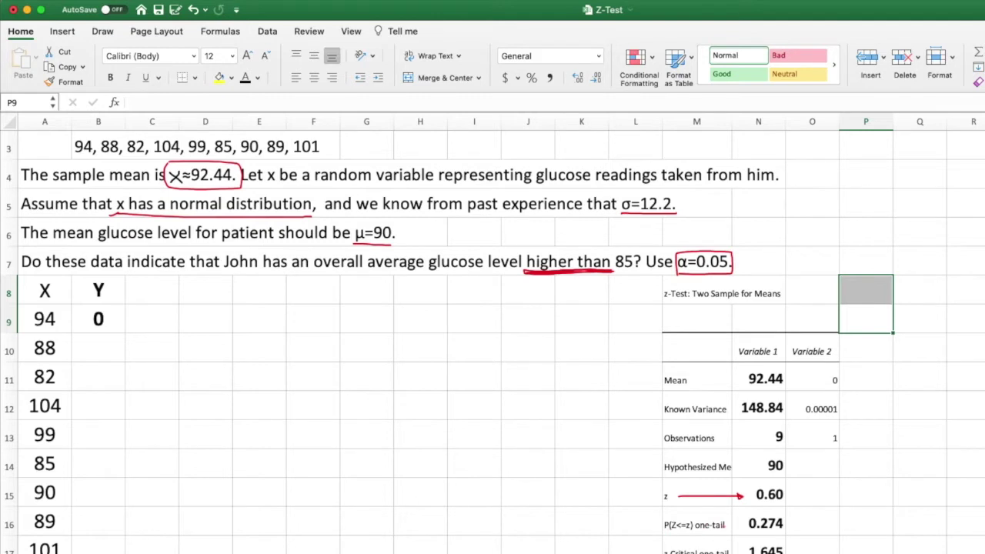
# Draw red arrows from "higher than" to the one-tail P and z Critical labels, and circle their values 0.274 and 1.645
pyautogui.moveTo(564, 277)
pyautogui.mouseDown()
pyautogui.moveTo(579, 459)
pyautogui.moveTo(595, 498)
pyautogui.moveTo(637, 502)
pyautogui.moveTo(658, 521)
pyautogui.moveTo(648, 526)
pyautogui.mouseUp()
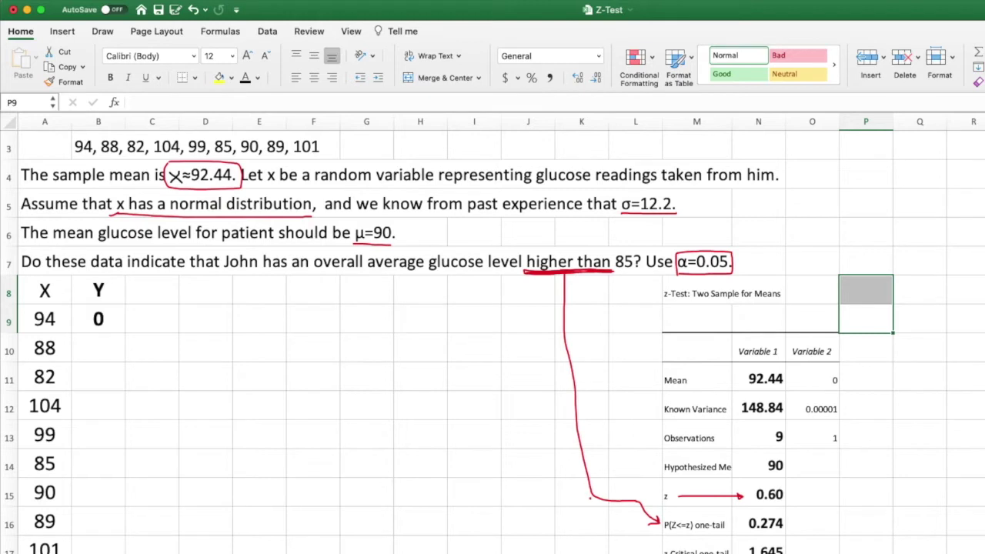
pyautogui.moveTo(592, 493)
pyautogui.mouseDown()
pyautogui.moveTo(613, 539)
pyautogui.moveTo(634, 553)
pyautogui.mouseUp()
pyautogui.moveTo(791, 520)
pyautogui.mouseDown()
pyautogui.moveTo(785, 512)
pyautogui.moveTo(745, 520)
pyautogui.moveTo(776, 538)
pyautogui.moveTo(798, 522)
pyautogui.moveTo(744, 551)
pyautogui.mouseUp()
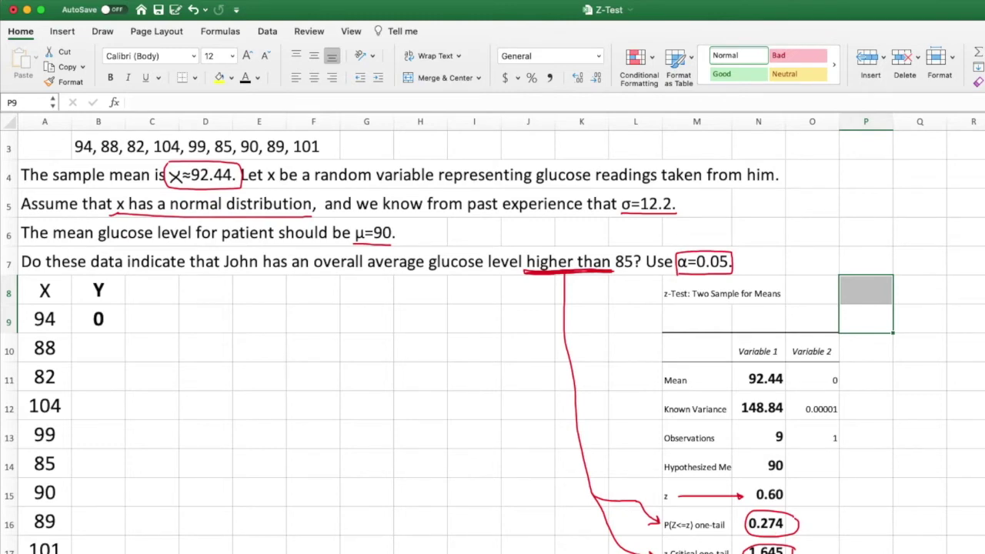
# Handwrite "H0: μ = 90" in red ink beside Null Hypothesis in Step 1
pyautogui.hscroll(5, 493, 339)
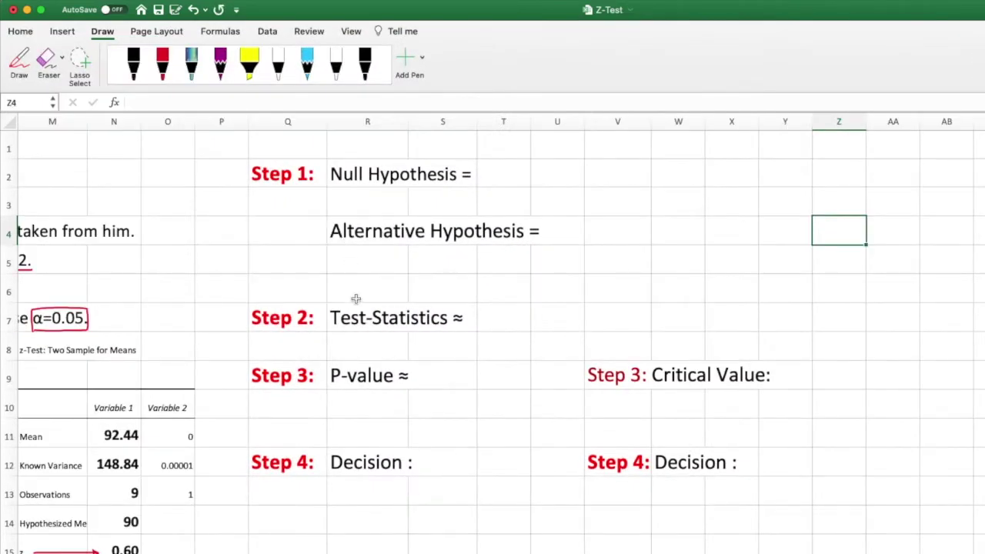
pyautogui.hscroll(-1, 493, 339)
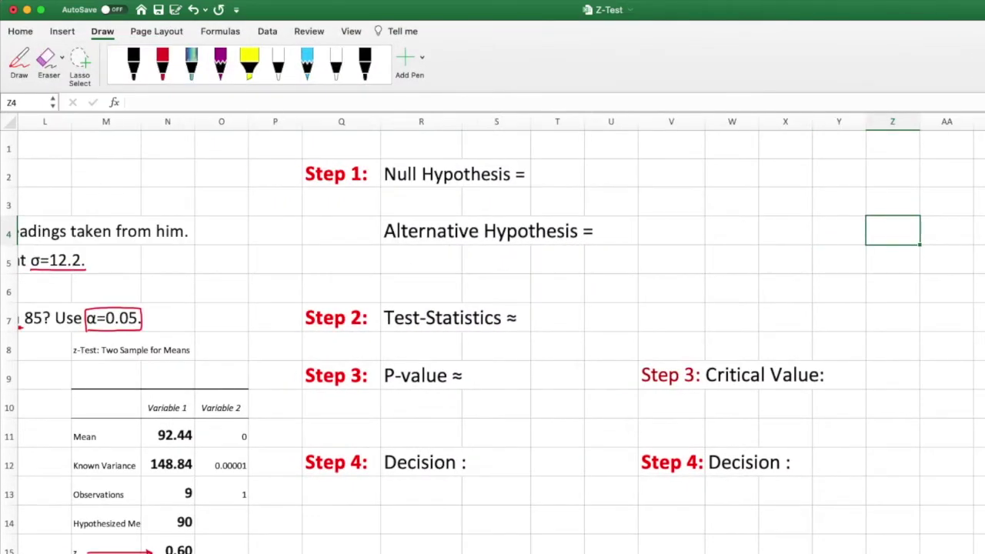
pyautogui.hscroll(-1, 370, 307)
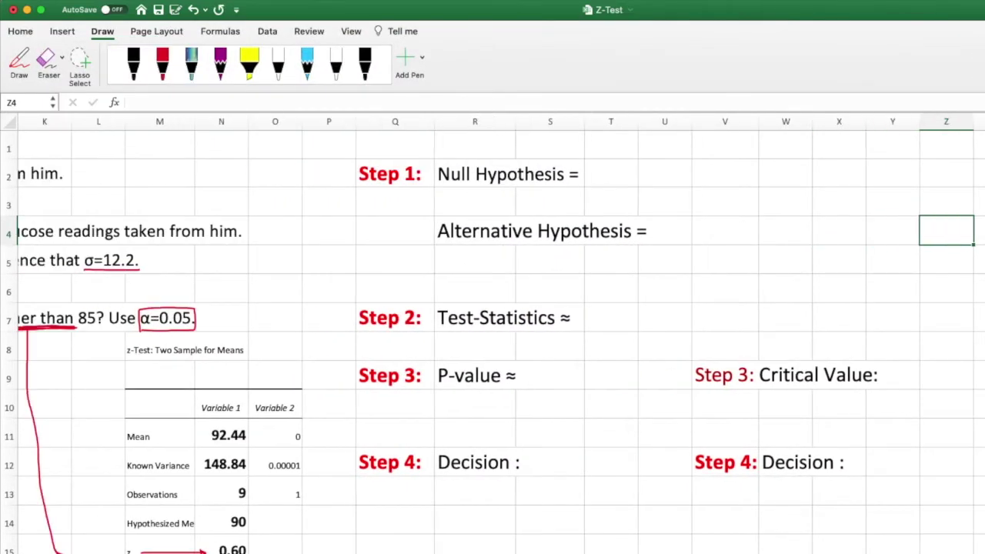
pyautogui.click(162, 65)
pyautogui.moveTo(605, 166)
pyautogui.mouseDown()
pyautogui.moveTo(606, 184)
pyautogui.moveTo(614, 174)
pyautogui.moveTo(626, 183)
pyautogui.mouseUp()
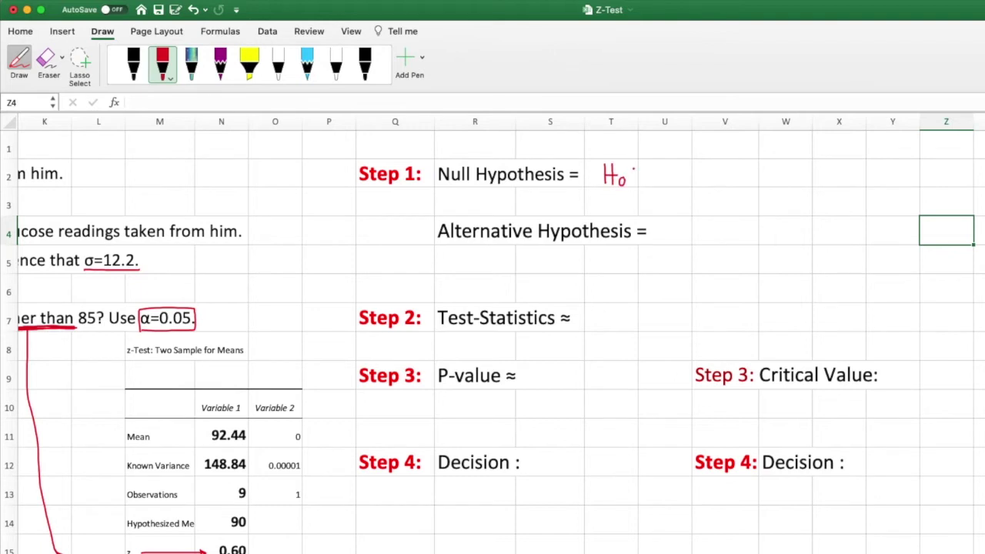
pyautogui.moveTo(659, 173)
pyautogui.mouseDown()
pyautogui.moveTo(653, 185)
pyautogui.moveTo(667, 166)
pyautogui.moveTo(672, 176)
pyautogui.mouseUp()
pyautogui.moveTo(682, 172); pyautogui.dragTo(696, 172)
pyautogui.moveTo(719, 166)
pyautogui.mouseDown()
pyautogui.moveTo(720, 184)
pyautogui.moveTo(727, 179)
pyautogui.mouseUp()
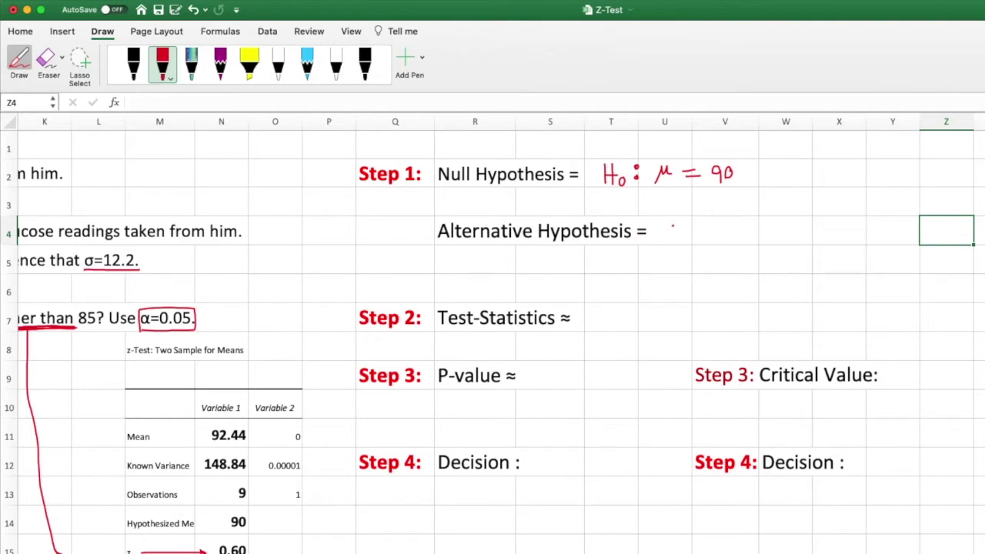
# Handwrite "Ha: μ > 90" beside Alternative Hypothesis and draw an arrow to it from "higher than" in the problem text
pyautogui.moveTo(663, 222)
pyautogui.mouseDown()
pyautogui.moveTo(666, 239)
pyautogui.moveTo(688, 233)
pyautogui.mouseUp()
pyautogui.hscroll(-6, 500, 333)
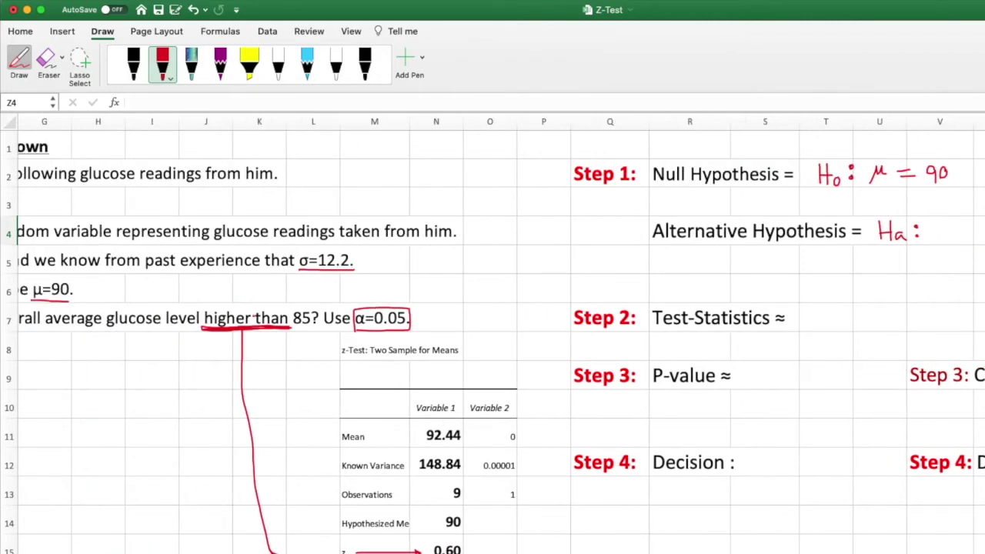
pyautogui.moveTo(248, 314)
pyautogui.mouseDown()
pyautogui.moveTo(422, 275)
pyautogui.moveTo(609, 259)
pyautogui.moveTo(801, 269)
pyautogui.moveTo(927, 252)
pyautogui.mouseUp()
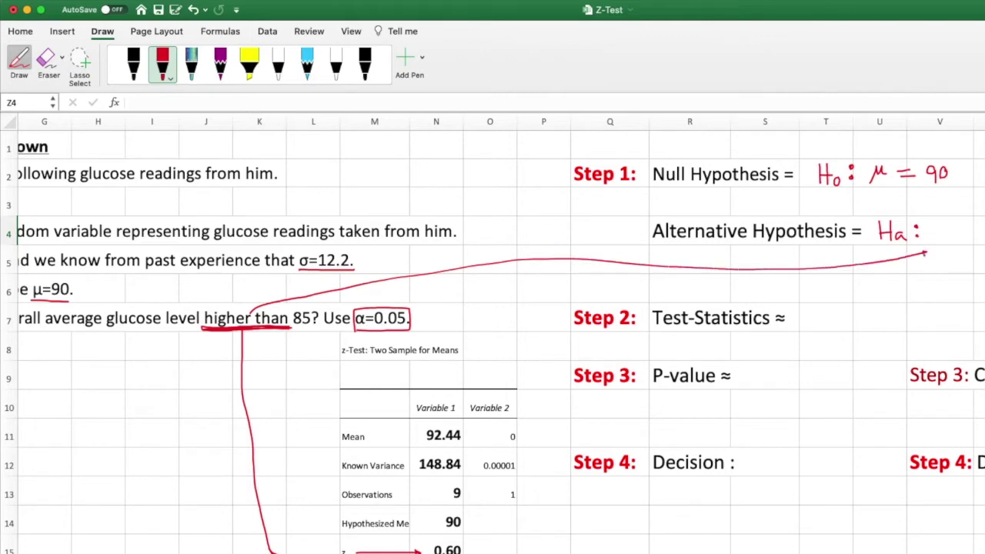
pyautogui.hscroll(5, 492, 339)
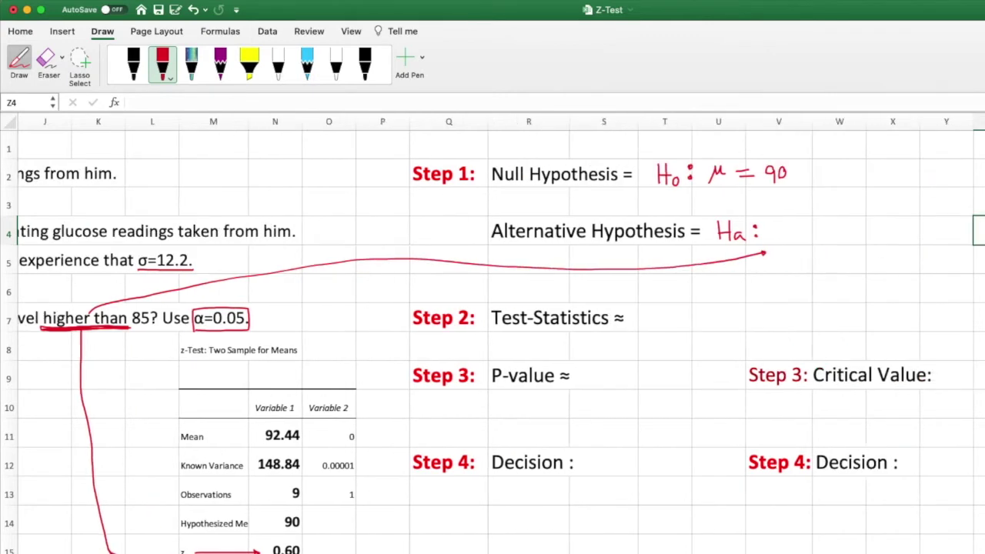
pyautogui.moveTo(548, 238)
pyautogui.mouseDown()
pyautogui.moveTo(551, 223)
pyautogui.moveTo(587, 238)
pyautogui.moveTo(618, 223)
pyautogui.moveTo(620, 241)
pyautogui.moveTo(637, 226)
pyautogui.mouseUp()
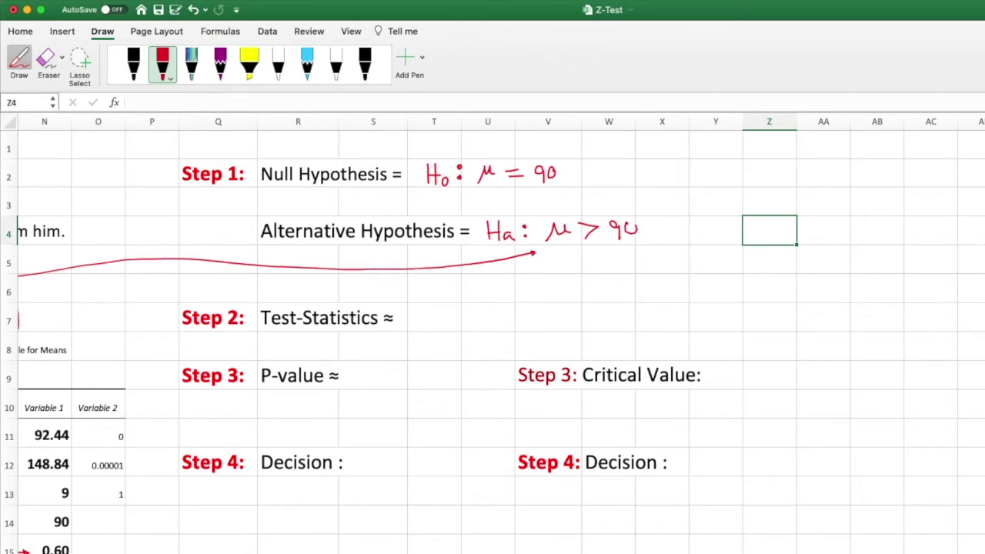
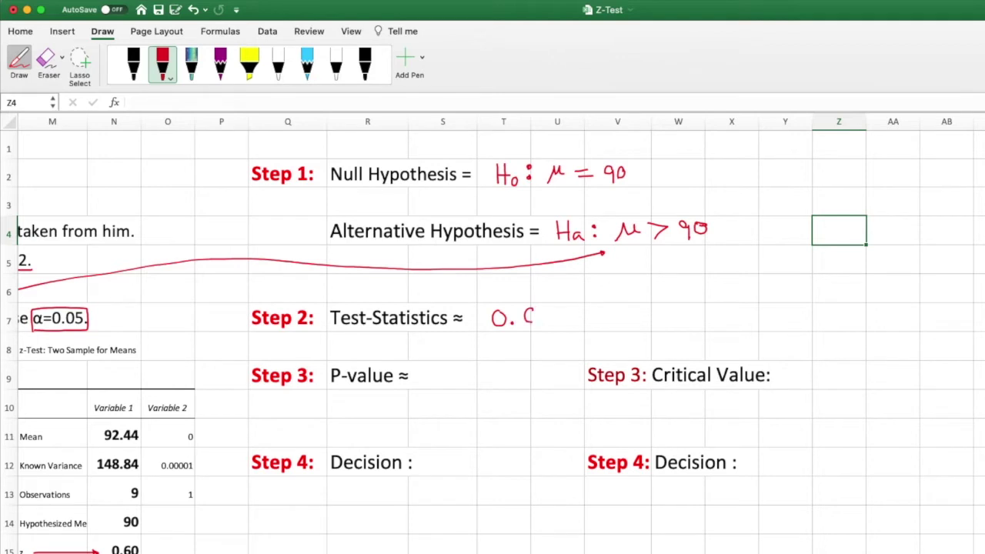
# Handwrite 0.60 as the test statistic in Step 2 and 0.274 as the P-value in Step 3
pyautogui.moveTo(554, 309)
pyautogui.mouseDown()
pyautogui.moveTo(553, 322)
pyautogui.moveTo(556, 310)
pyautogui.mouseUp()
pyautogui.scroll(-2, 220, 456)
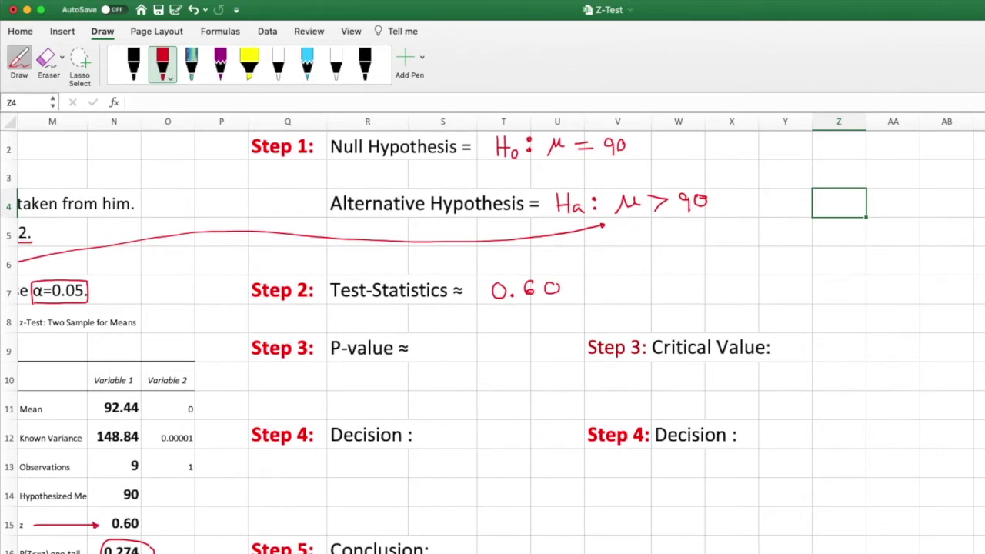
pyautogui.moveTo(438, 341)
pyautogui.mouseDown()
pyautogui.moveTo(430, 351)
pyautogui.moveTo(439, 340)
pyautogui.mouseUp()
pyautogui.click(450, 352)
pyautogui.moveTo(467, 342)
pyautogui.mouseDown()
pyautogui.moveTo(472, 354)
pyautogui.moveTo(484, 355)
pyautogui.moveTo(486, 339)
pyautogui.moveTo(493, 356)
pyautogui.moveTo(522, 350)
pyautogui.moveTo(518, 360)
pyautogui.mouseUp()
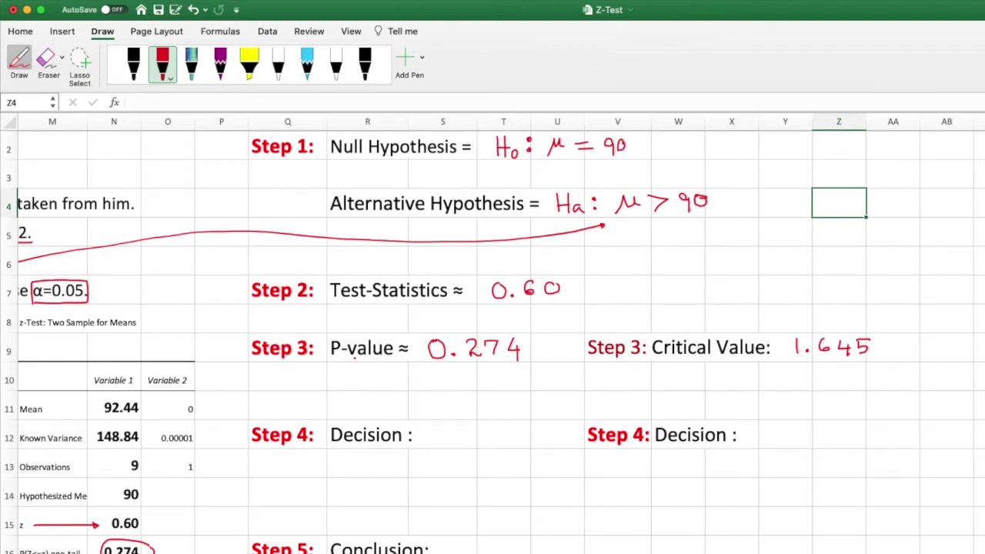
# Draw a comparison line under the P-value, marking P at 0.274 and α at 0.05 with a ">" sign between them
pyautogui.scroll(-2, 350, 358)
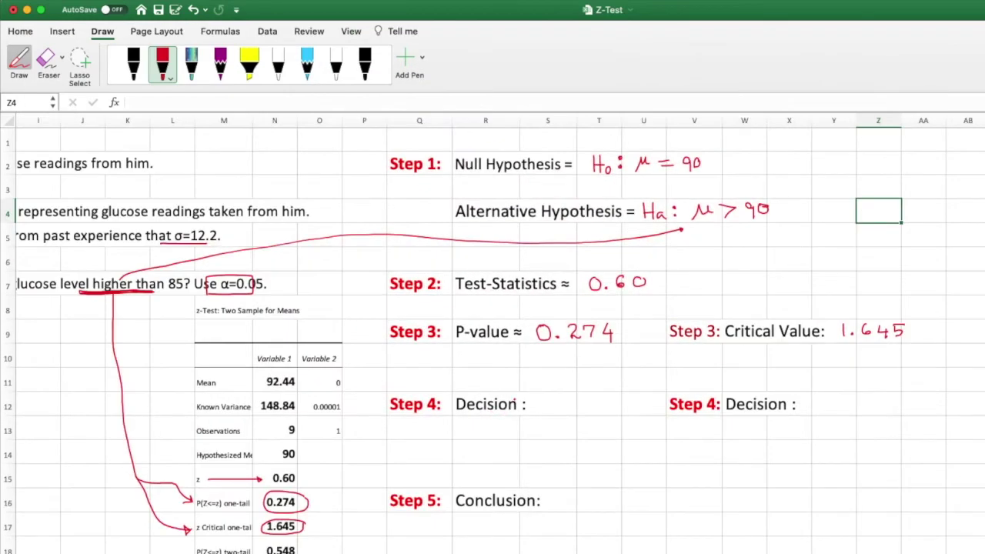
pyautogui.moveTo(454, 368); pyautogui.dragTo(608, 368)
pyautogui.moveTo(454, 374)
pyautogui.mouseDown()
pyautogui.moveTo(449, 382)
pyautogui.moveTo(452, 374)
pyautogui.moveTo(482, 385)
pyautogui.moveTo(491, 374)
pyautogui.moveTo(486, 389)
pyautogui.moveTo(504, 383)
pyautogui.moveTo(501, 393)
pyautogui.mouseUp()
pyautogui.moveTo(454, 351)
pyautogui.mouseDown()
pyautogui.moveTo(454, 365)
pyautogui.moveTo(455, 347)
pyautogui.moveTo(455, 356)
pyautogui.mouseUp()
pyautogui.click(500, 356)
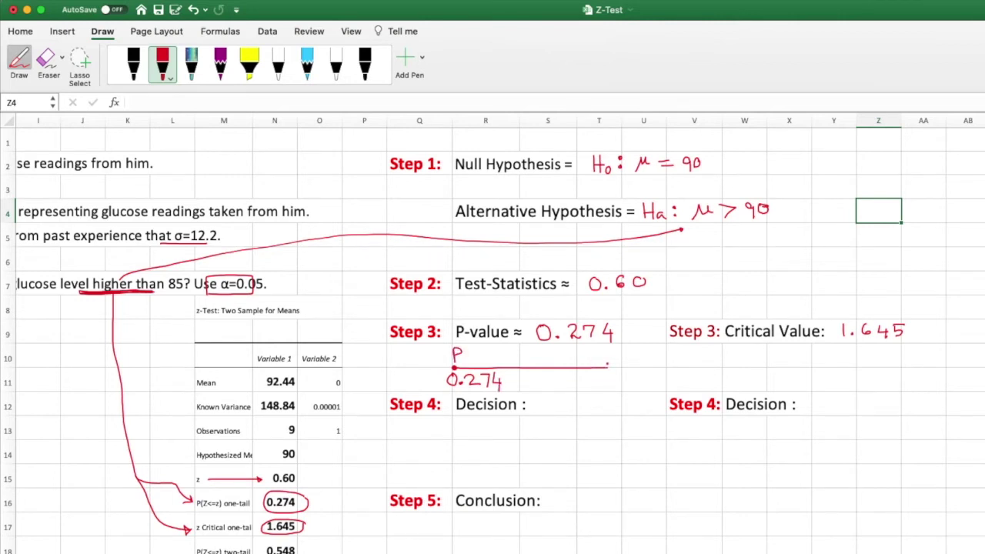
pyautogui.moveTo(608, 368)
pyautogui.mouseDown()
pyautogui.moveTo(622, 368)
pyautogui.moveTo(612, 381)
pyautogui.moveTo(637, 378)
pyautogui.mouseUp()
pyautogui.moveTo(642, 375); pyautogui.dragTo(639, 386)
pyautogui.moveTo(628, 350)
pyautogui.mouseDown()
pyautogui.moveTo(617, 354)
pyautogui.moveTo(632, 357)
pyautogui.mouseUp()
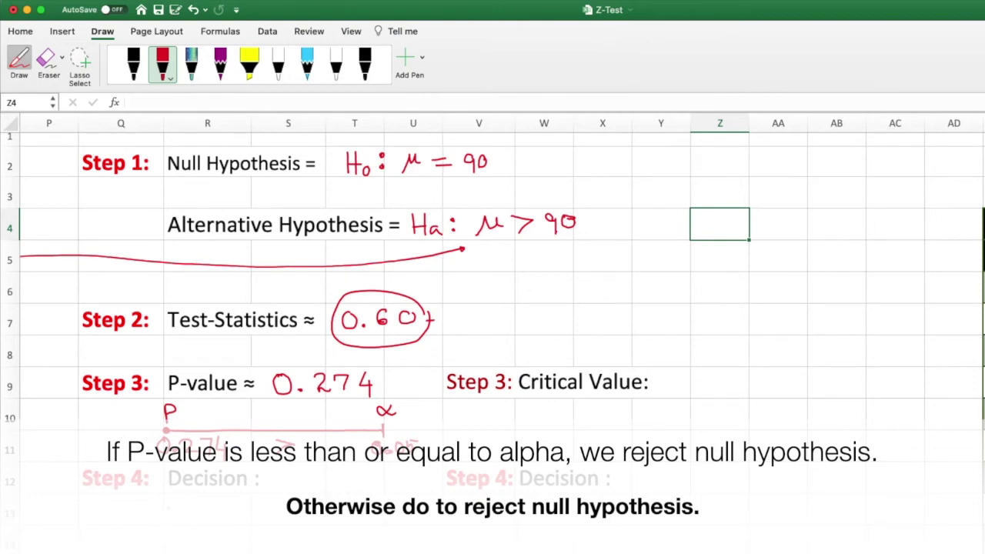
# Handwrite the P-value decision in Step 4: "Since P-value > α, we do not Reject H0"
pyautogui.moveTo(171, 505)
pyautogui.mouseDown()
pyautogui.moveTo(163, 522)
pyautogui.moveTo(180, 525)
pyautogui.moveTo(263, 516)
pyautogui.mouseUp()
pyautogui.moveTo(266, 511)
pyautogui.mouseDown()
pyautogui.moveTo(266, 522)
pyautogui.moveTo(274, 509)
pyautogui.moveTo(284, 518)
pyautogui.moveTo(336, 515)
pyautogui.moveTo(325, 524)
pyautogui.moveTo(356, 512)
pyautogui.moveTo(369, 520)
pyautogui.mouseUp()
pyautogui.click(372, 519)
pyautogui.moveTo(164, 542)
pyautogui.mouseDown()
pyautogui.moveTo(171, 553)
pyautogui.moveTo(194, 544)
pyautogui.mouseUp()
pyautogui.moveTo(189, 548); pyautogui.dragTo(266, 545)
pyautogui.moveTo(273, 542)
pyautogui.mouseDown()
pyautogui.moveTo(268, 550)
pyautogui.moveTo(281, 553)
pyautogui.moveTo(289, 543)
pyautogui.moveTo(306, 553)
pyautogui.moveTo(395, 548)
pyautogui.mouseUp()
pyautogui.moveTo(368, 516); pyautogui.dragTo(371, 526)
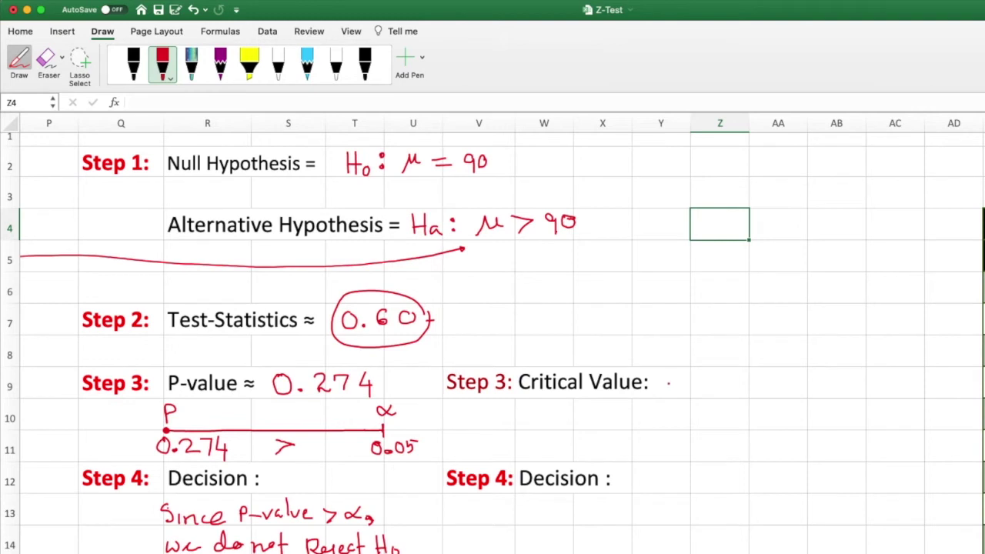
# Handwrite 1.645 beside Critical Value in the second Step 3
pyautogui.click(696, 390)
pyautogui.moveTo(679, 376)
pyautogui.mouseDown()
pyautogui.moveTo(682, 393)
pyautogui.moveTo(749, 385)
pyautogui.moveTo(742, 395)
pyautogui.moveTo(768, 373)
pyautogui.moveTo(756, 392)
pyautogui.mouseUp()
pyautogui.moveTo(680, 372); pyautogui.dragTo(674, 377)
pyautogui.click(21, 31)
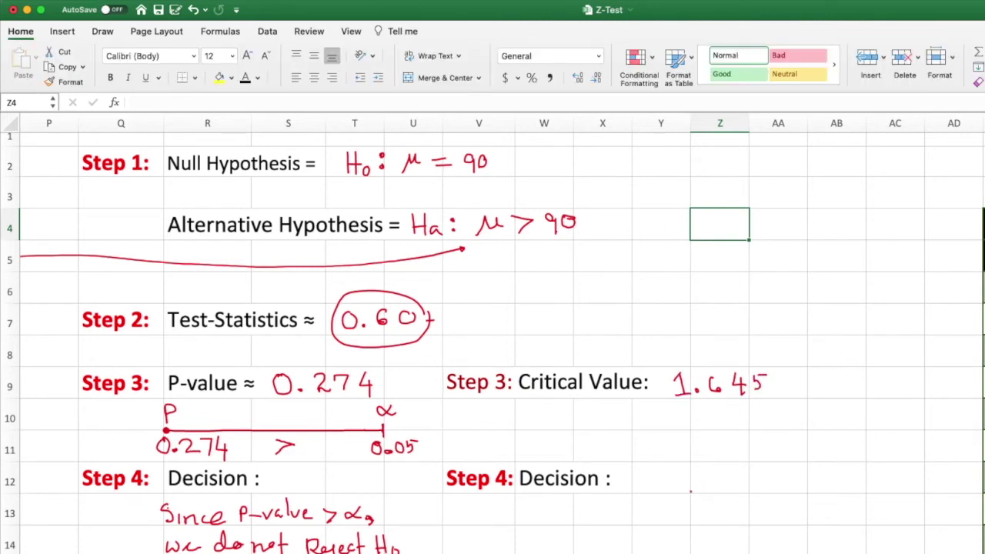
# Sketch a bell curve under the critical value, with a baseline, tick marks and 0 labelled at the centre
pyautogui.moveTo(695, 486)
pyautogui.mouseDown()
pyautogui.moveTo(753, 431)
pyautogui.moveTo(812, 490)
pyautogui.mouseUp()
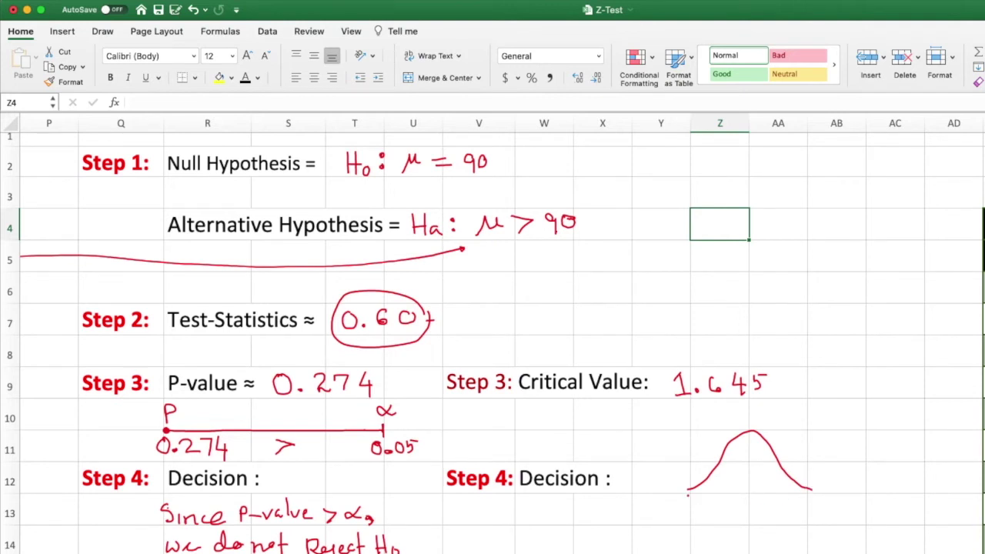
pyautogui.moveTo(685, 493); pyautogui.dragTo(812, 493)
pyautogui.moveTo(751, 488)
pyautogui.mouseDown()
pyautogui.moveTo(750, 505)
pyautogui.moveTo(789, 502)
pyautogui.mouseUp()
pyautogui.click(761, 506)
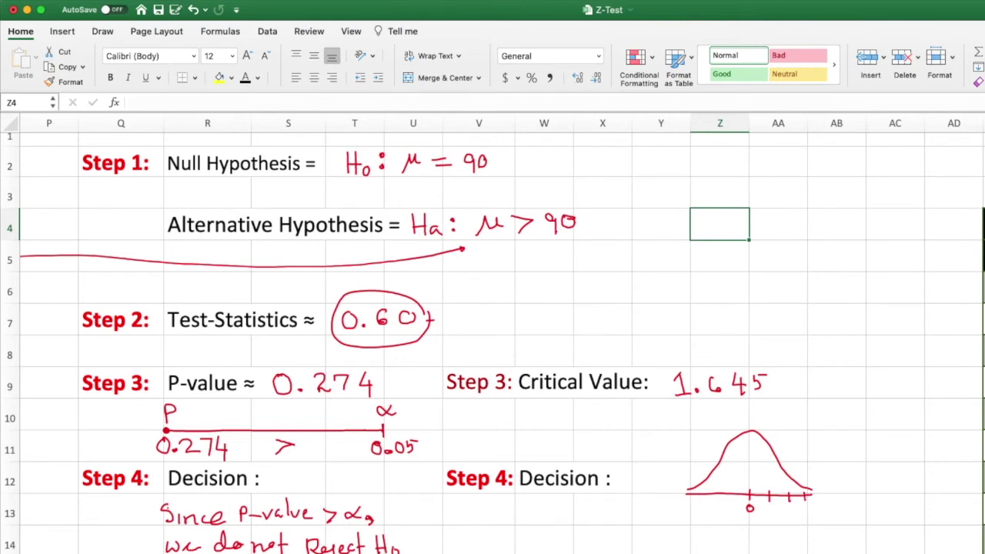
pyautogui.moveTo(732, 488); pyautogui.dragTo(732, 499)
# Shade the bell curve's right tail, mark its boundary with a dashed vertical line and label the region "Reject H0"
pyautogui.moveTo(784, 493)
pyautogui.mouseDown()
pyautogui.moveTo(782, 468)
pyautogui.moveTo(783, 490)
pyautogui.mouseUp()
pyautogui.moveTo(783, 483)
pyautogui.mouseDown()
pyautogui.moveTo(787, 474)
pyautogui.moveTo(794, 495)
pyautogui.mouseUp()
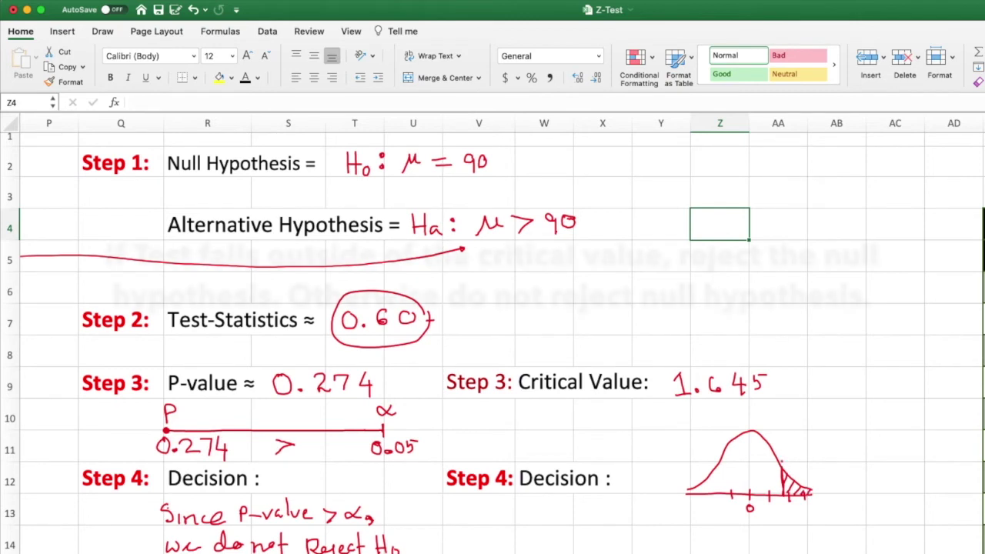
pyautogui.moveTo(781, 451); pyautogui.dragTo(782, 418)
pyautogui.click(792, 413)
pyautogui.moveTo(800, 455)
pyautogui.mouseDown()
pyautogui.moveTo(802, 435)
pyautogui.moveTo(826, 465)
pyautogui.moveTo(839, 447)
pyautogui.moveTo(852, 454)
pyautogui.moveTo(856, 428)
pyautogui.moveTo(871, 456)
pyautogui.moveTo(890, 446)
pyautogui.mouseUp()
pyautogui.moveTo(888, 447)
pyautogui.mouseDown()
pyautogui.moveTo(886, 457)
pyautogui.moveTo(892, 446)
pyautogui.mouseUp()
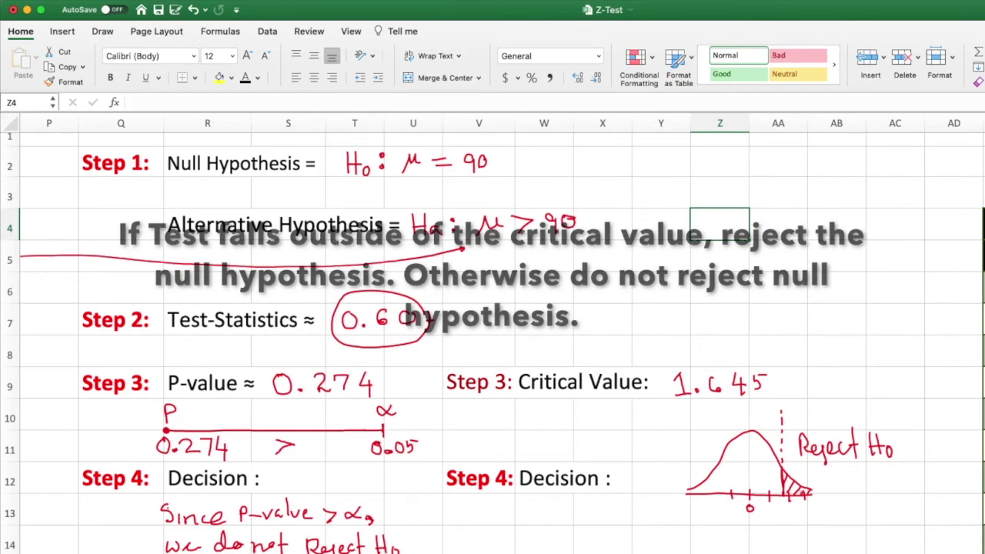